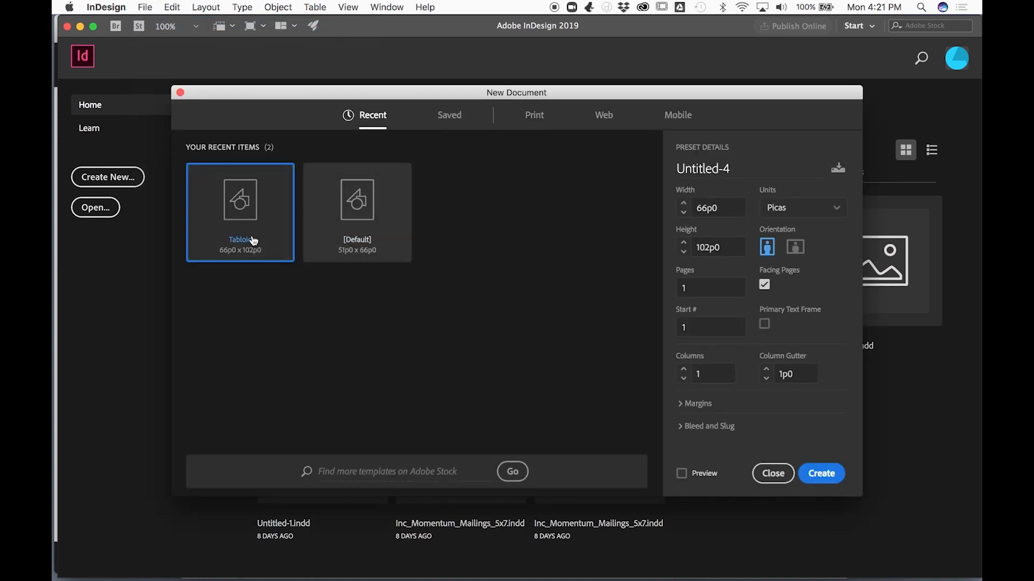
# Create a new document from the Tabloid preset with its units set to Points
pyautogui.click(817, 215)
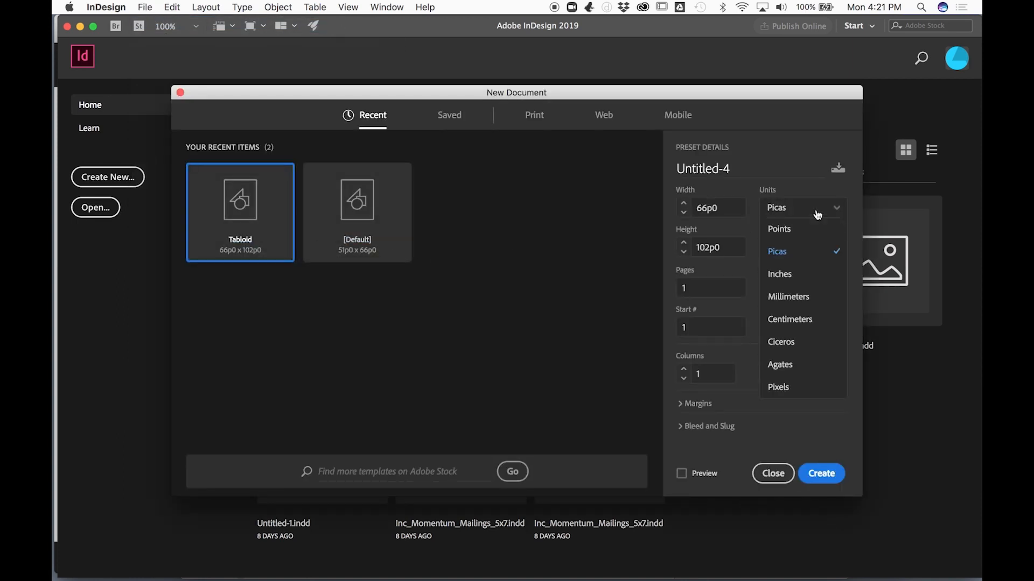
pyautogui.click(785, 230)
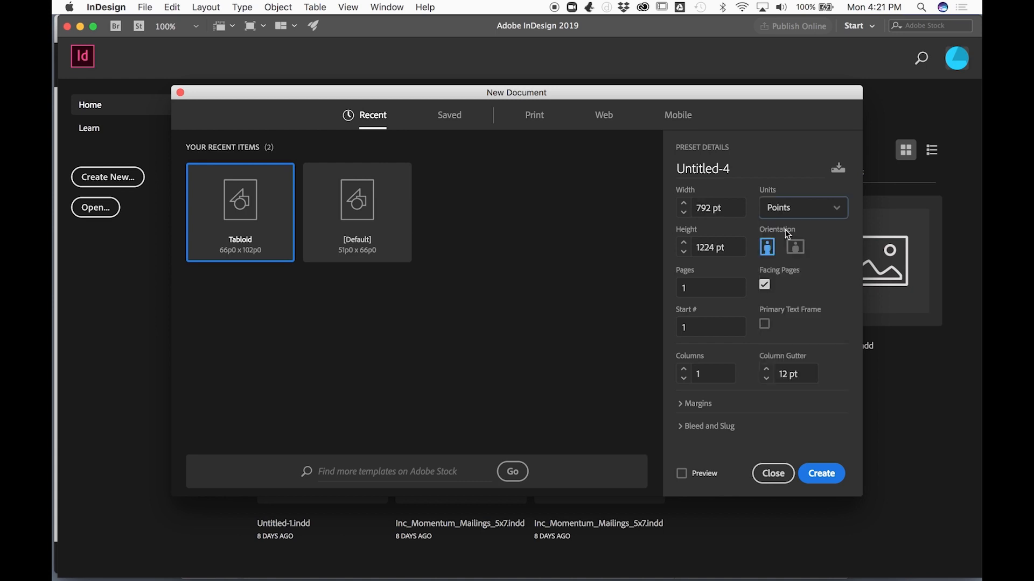
pyautogui.click(816, 474)
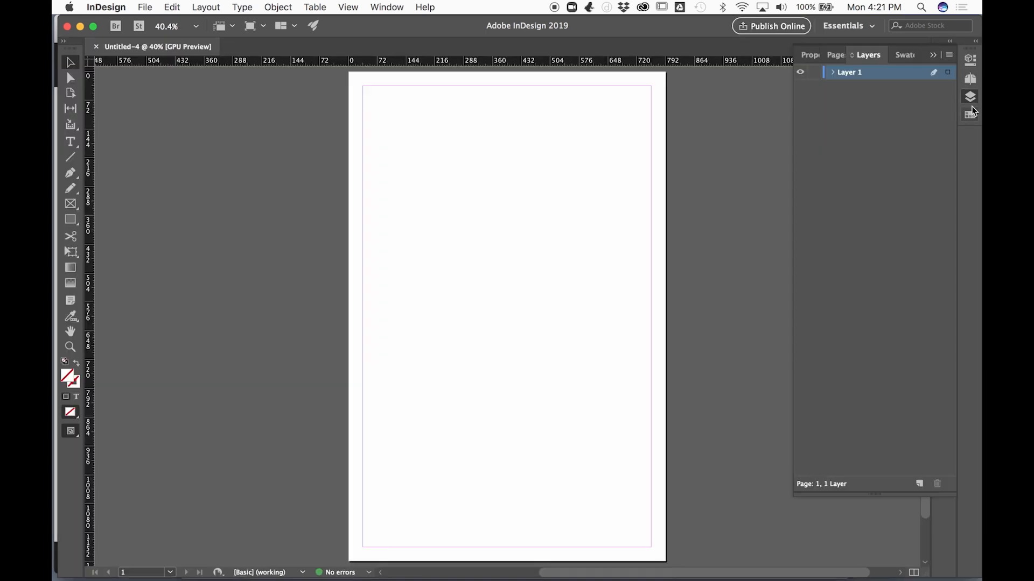
# Turn off Allow Document Pages to Shuffle and Allow Selected Spread to Shuffle for page 1
pyautogui.click(969, 77)
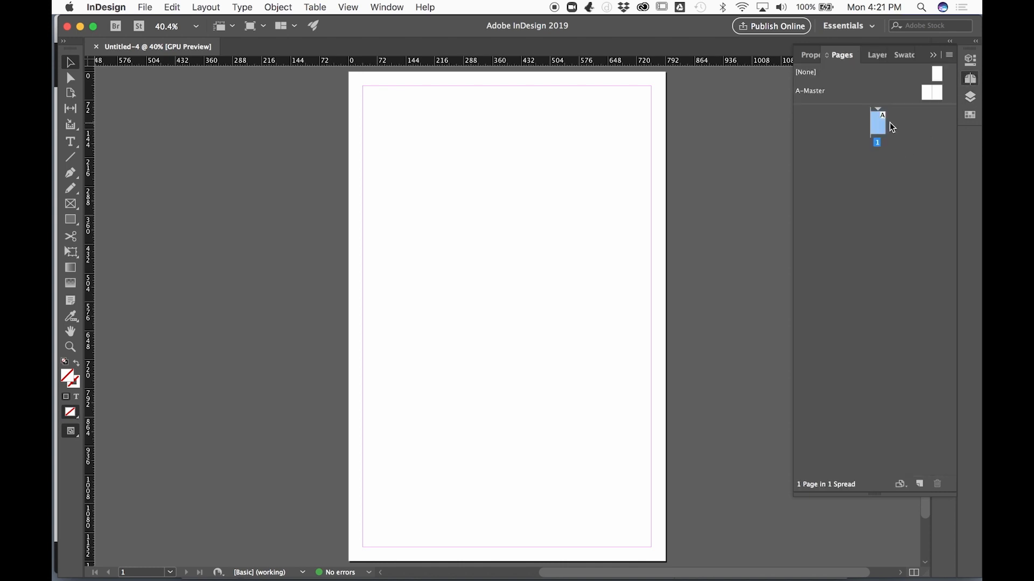
pyautogui.rightClick(880, 122)
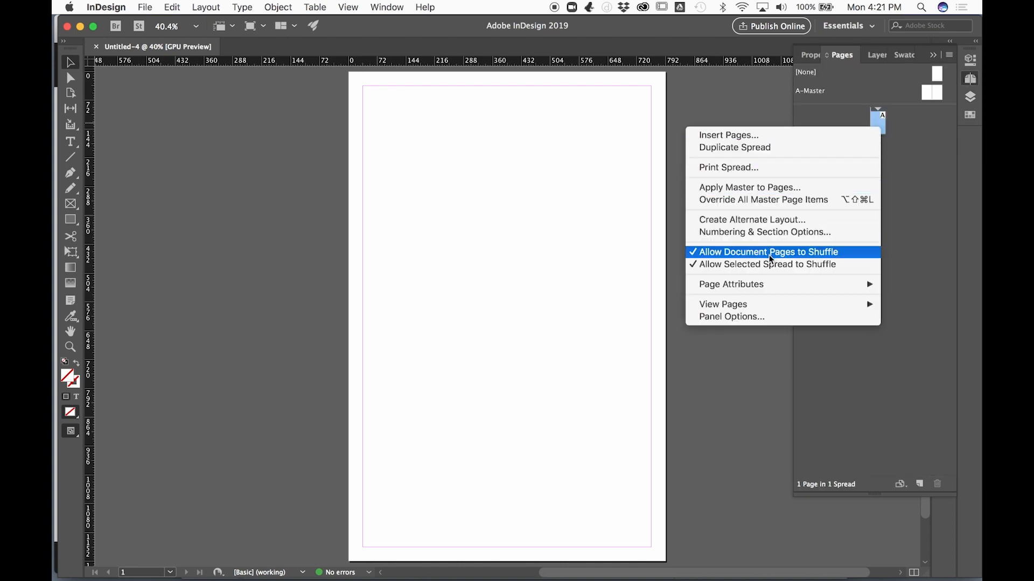
pyautogui.click(775, 252)
pyautogui.rightClick(880, 125)
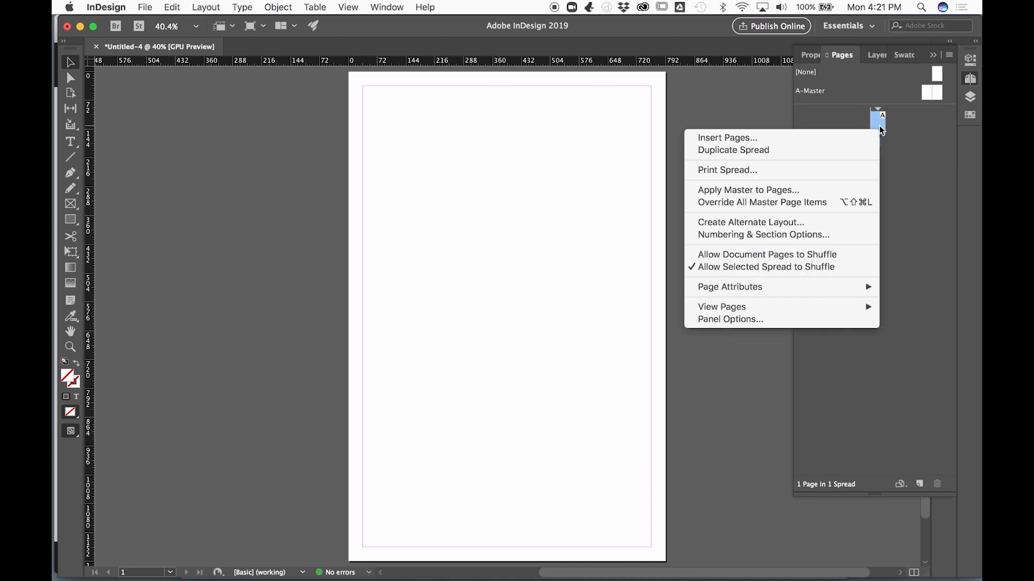
pyautogui.click(749, 270)
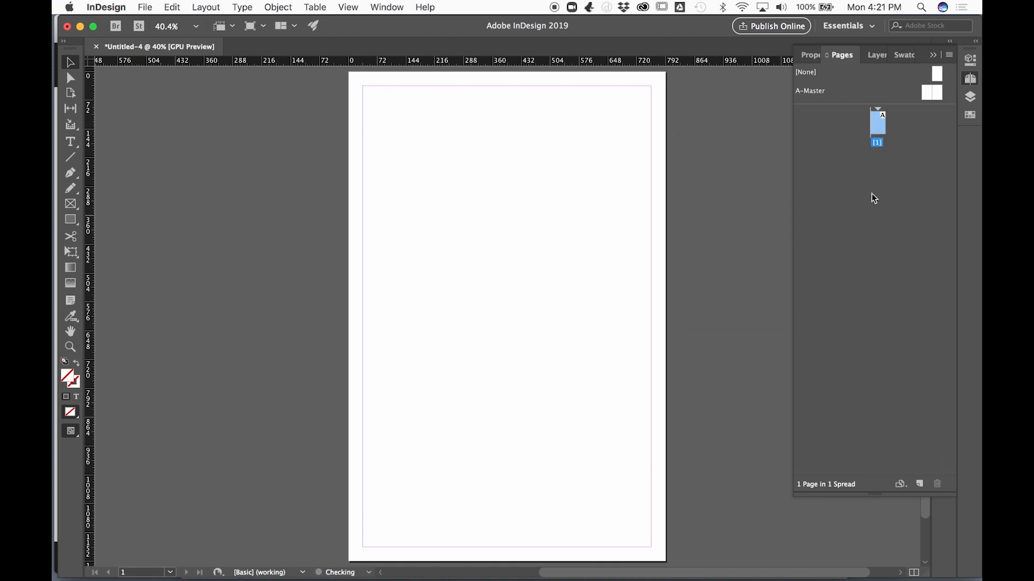
# Add two A-Master pages beside page 1 to form a single three-page spread
pyautogui.click(929, 92)
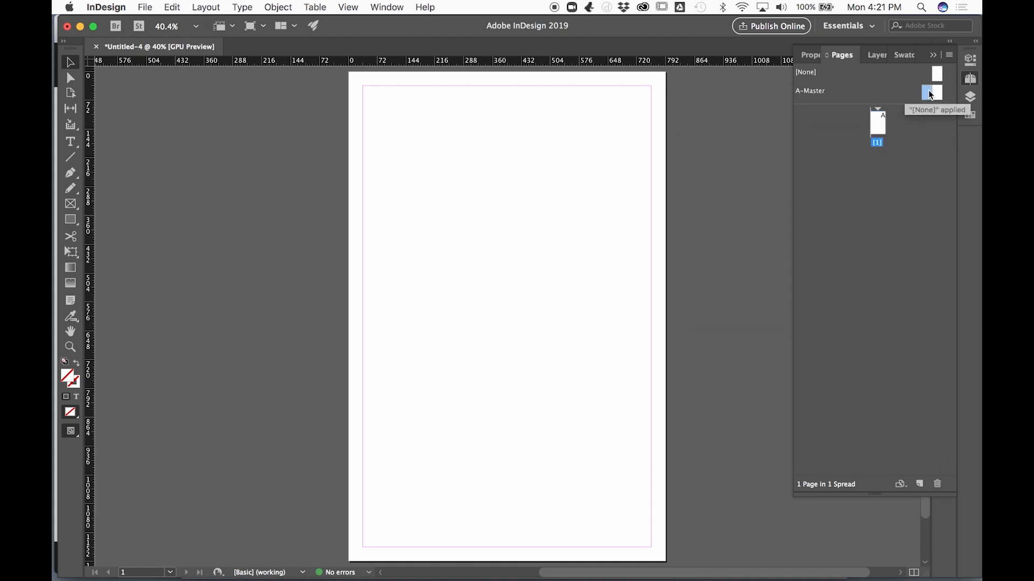
pyautogui.moveTo(929, 93); pyautogui.dragTo(888, 132)
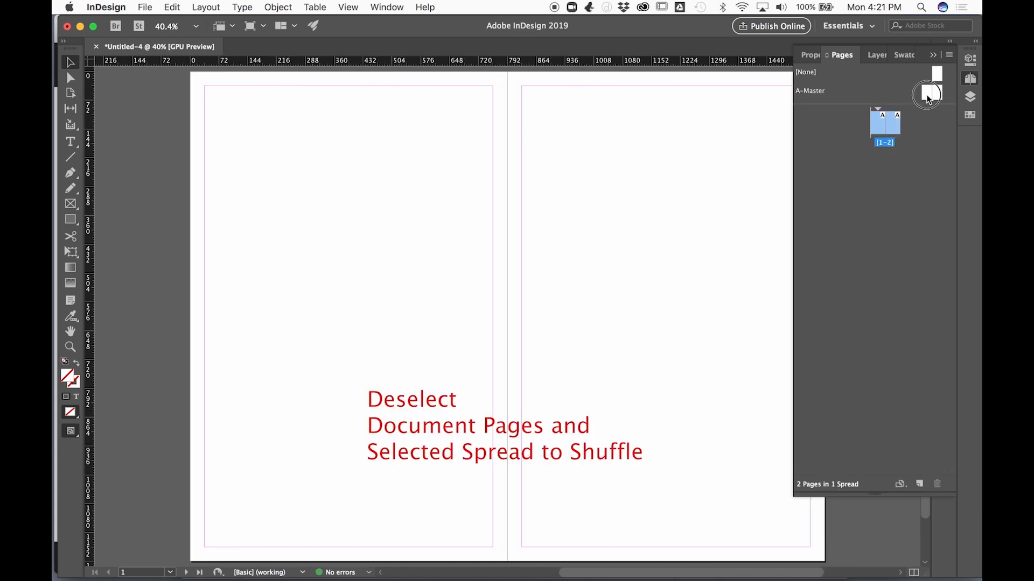
pyautogui.moveTo(932, 93); pyautogui.dragTo(903, 129)
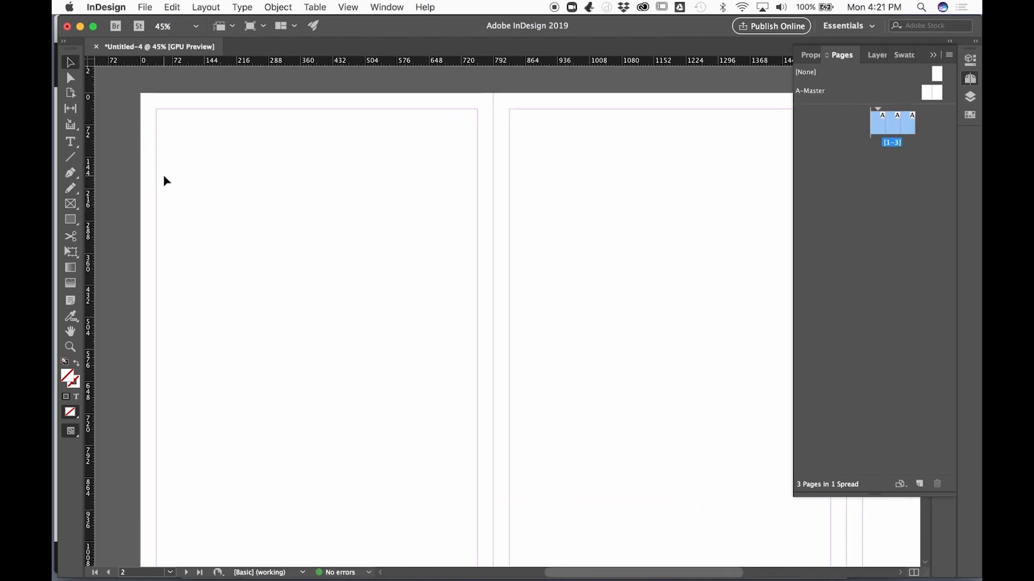
# Place vertical ruler guides on the first page's left and right margins and a horizontal guide on its top margin
pyautogui.moveTo(91, 184); pyautogui.dragTo(156, 184)
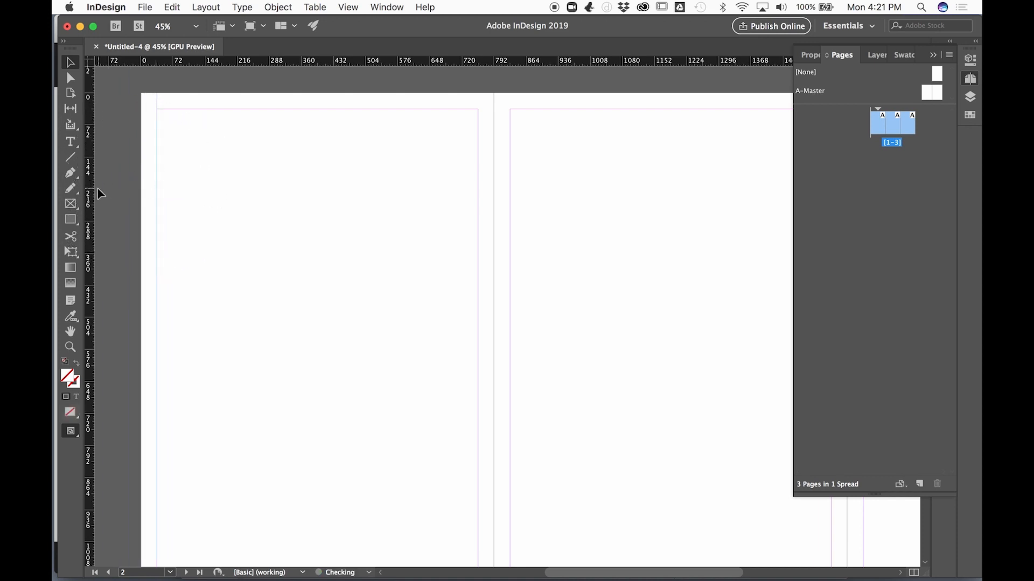
pyautogui.moveTo(92, 194); pyautogui.dragTo(476, 206)
pyautogui.moveTo(415, 60); pyautogui.dragTo(421, 111)
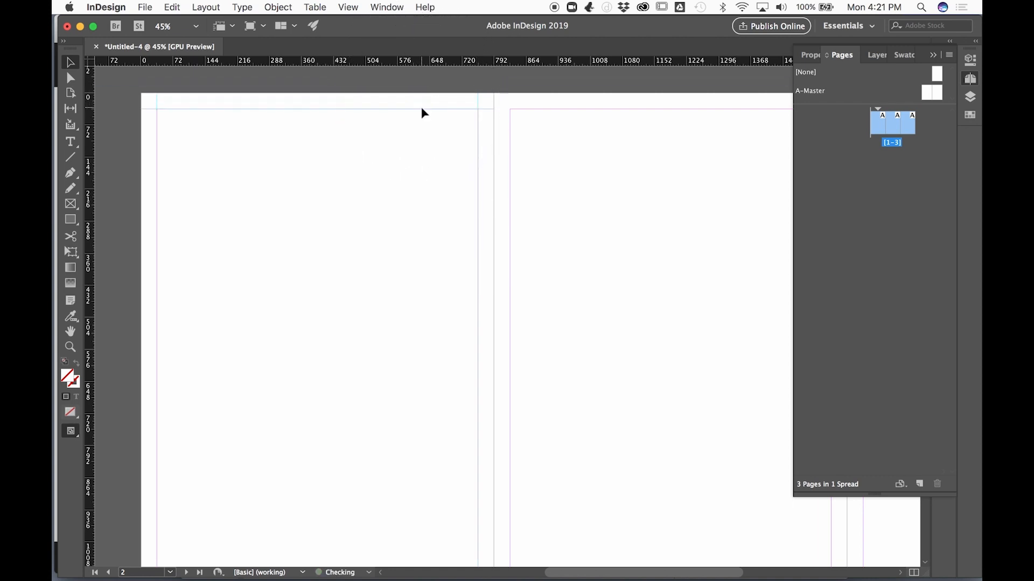
pyautogui.click(74, 202)
# View the spread in Preview mode, return to Normal mode, and check which view options such as frame edges and guides are enabled
pyautogui.click(257, 27)
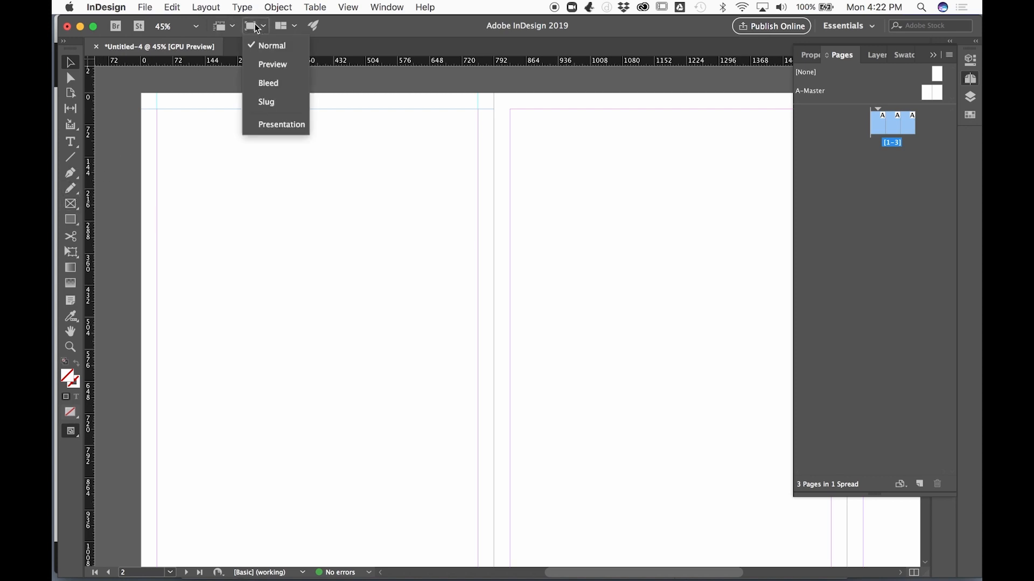
pyautogui.click(270, 66)
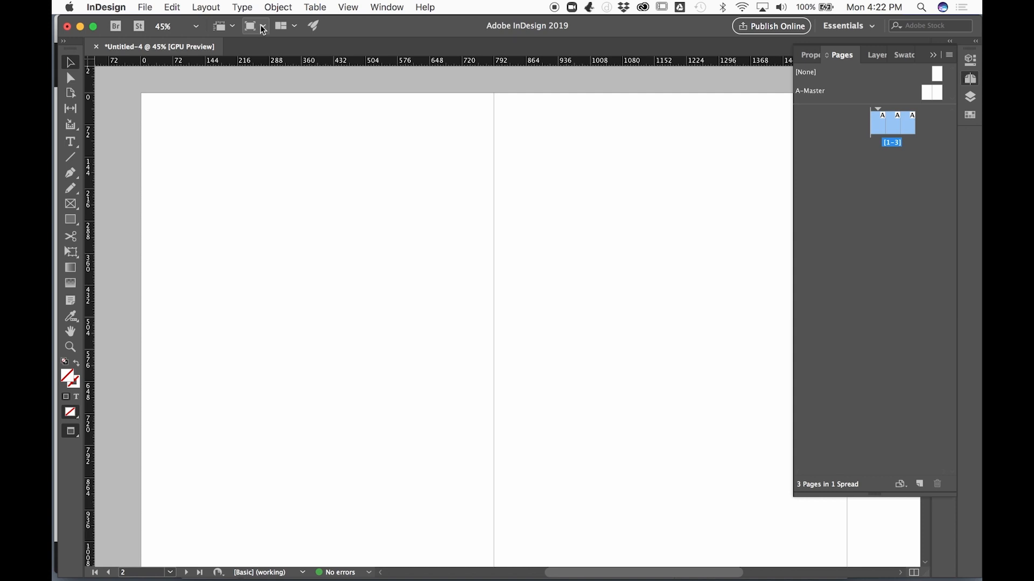
pyautogui.click(266, 31)
pyautogui.click(267, 46)
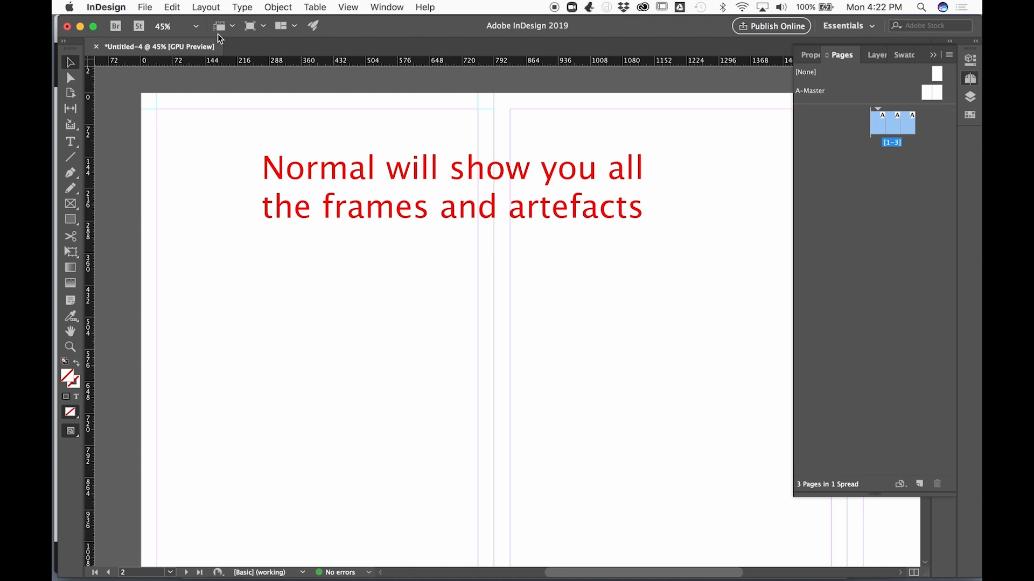
pyautogui.click(232, 27)
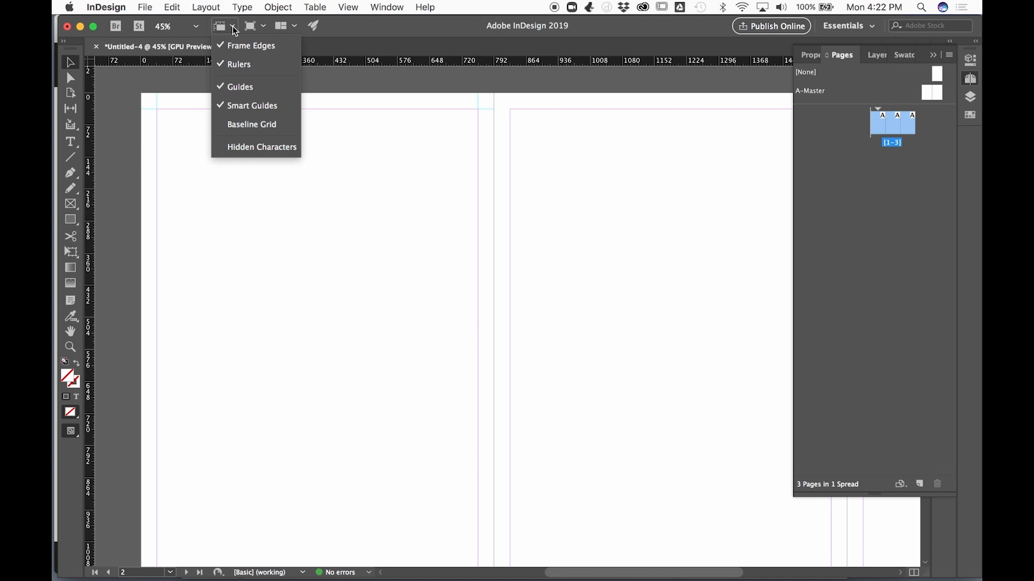
pyautogui.click(125, 89)
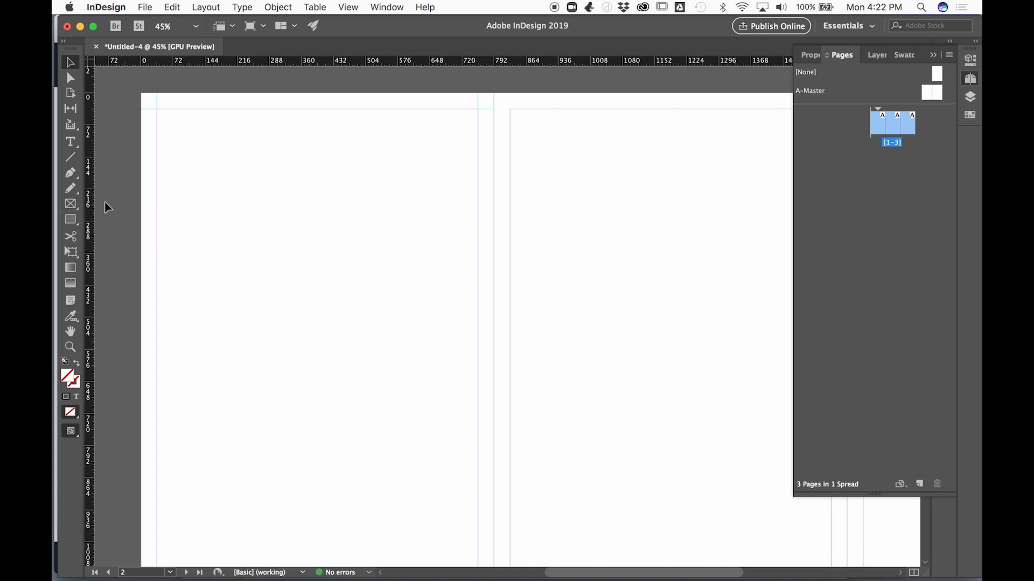
# Draw a rectangle frame about 300 pt tall between the first page's side margins at its top, and set its content to Unassigned
pyautogui.click(70, 203)
pyautogui.moveTo(154, 110); pyautogui.dragTo(478, 244)
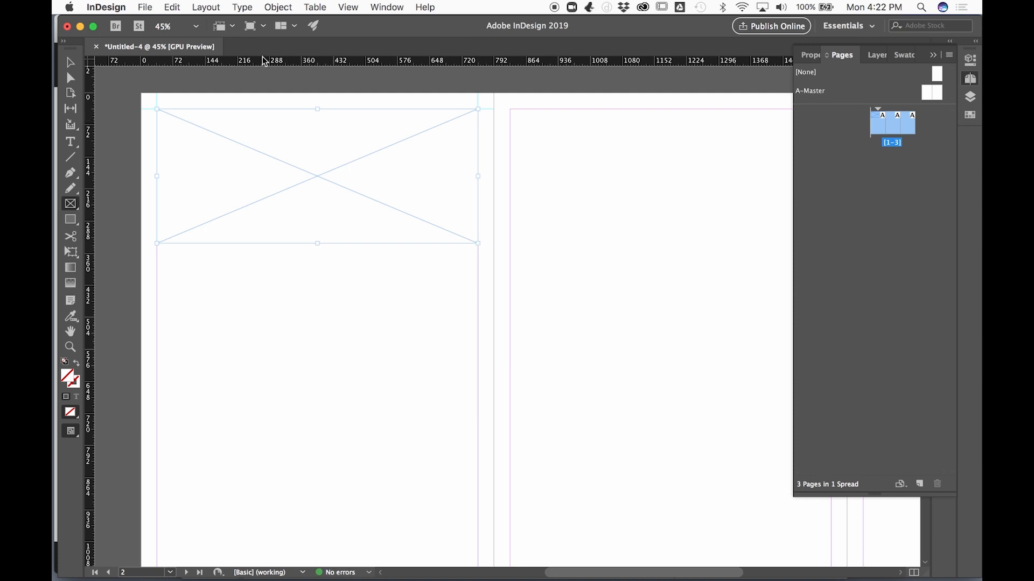
pyautogui.click(207, 6)
pyautogui.moveTo(280, 8)
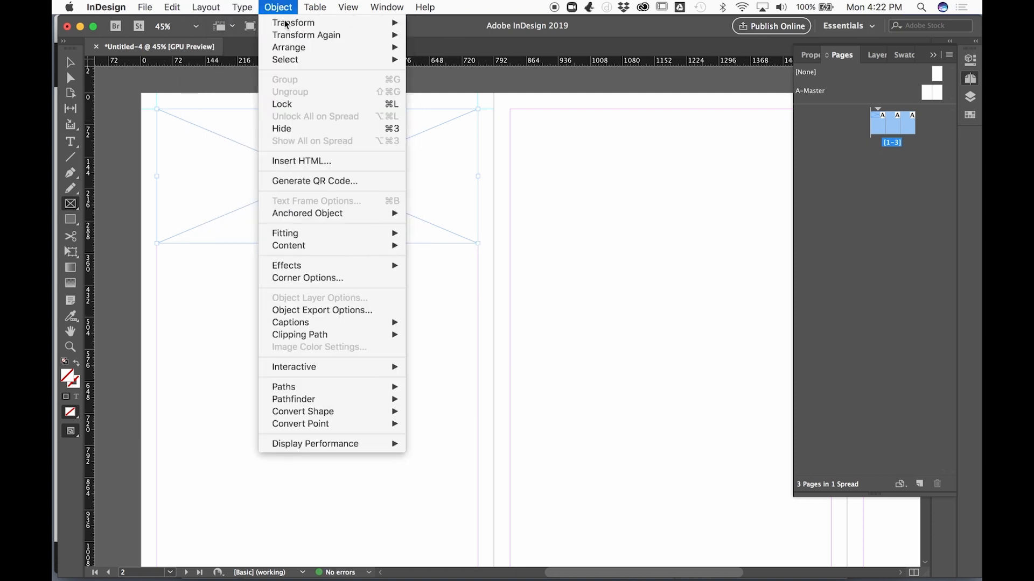
pyautogui.moveTo(295, 247)
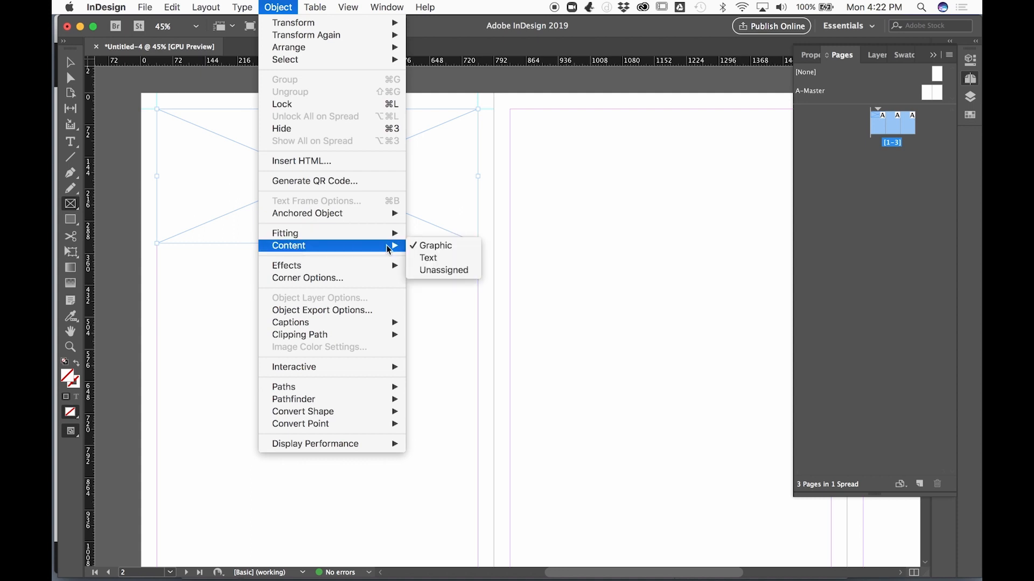
pyautogui.click(437, 270)
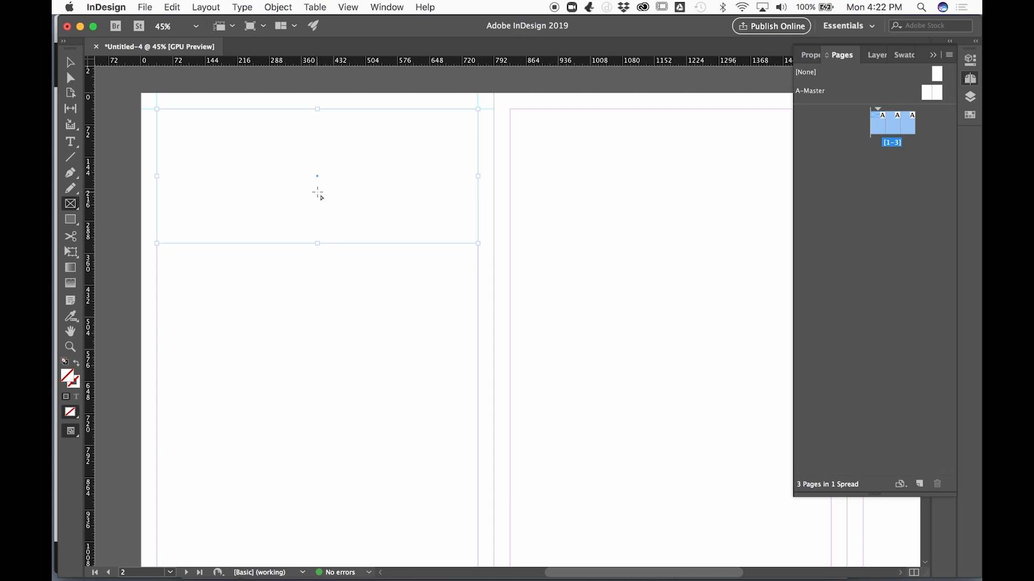
# Place the image "passing of the elfs.jpg" from the Images folder into the empty frame
pyautogui.click(144, 7)
pyautogui.click(167, 172)
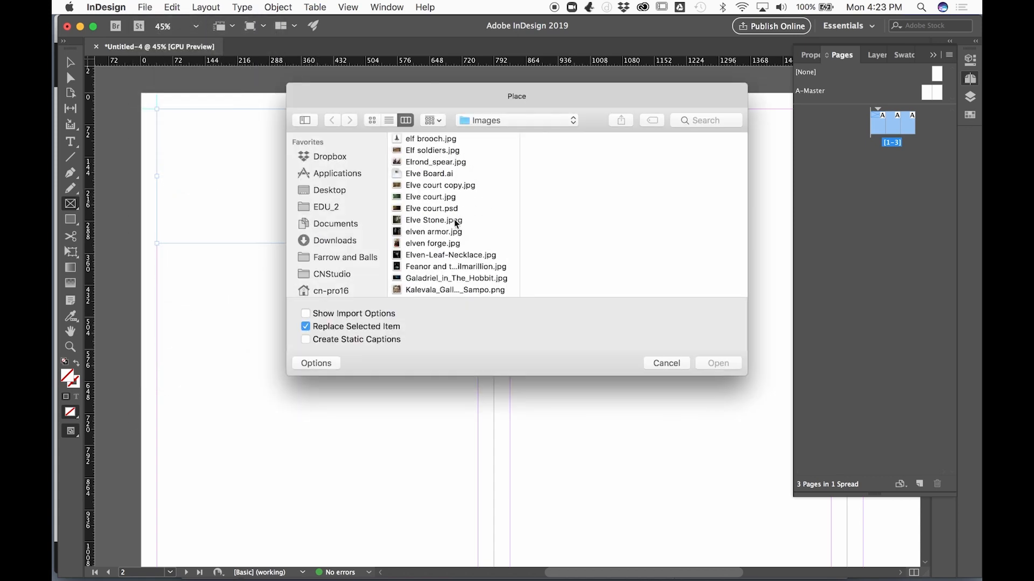
pyautogui.scroll(-10, 455, 223)
pyautogui.click(428, 176)
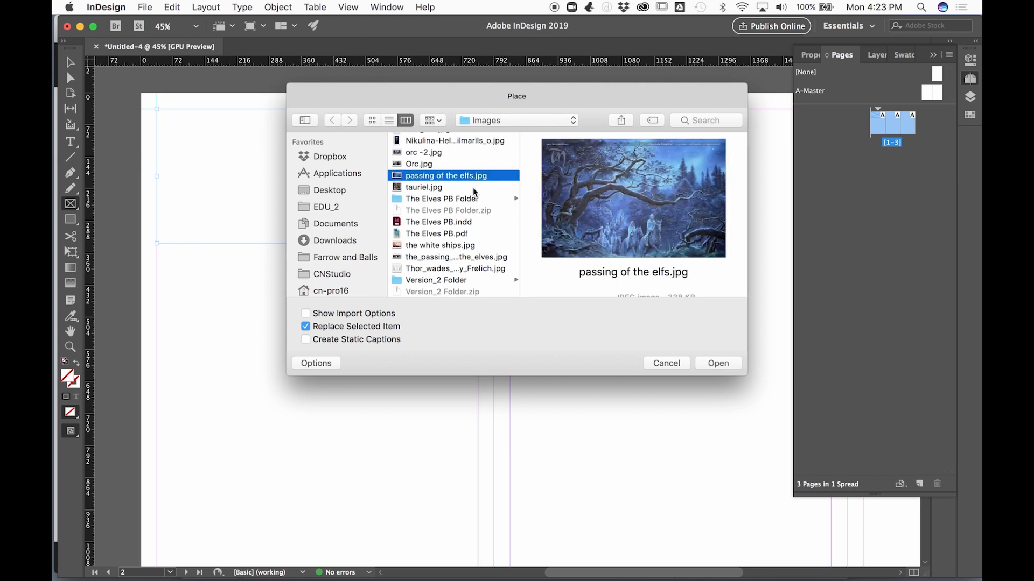
pyautogui.click(718, 364)
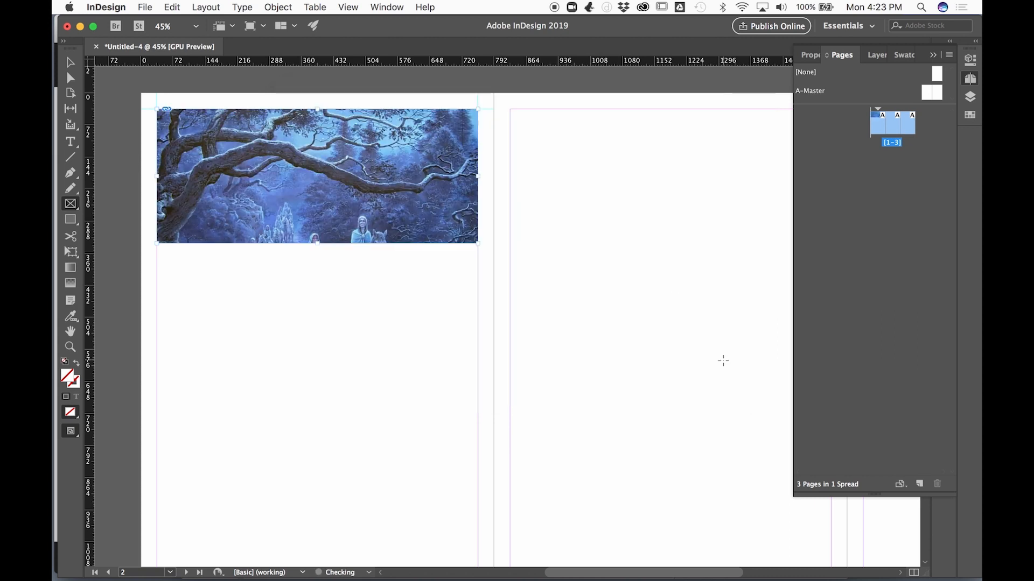
# Shift the picture upward inside its frame so that the riders on horseback fill the visible area
pyautogui.click(71, 63)
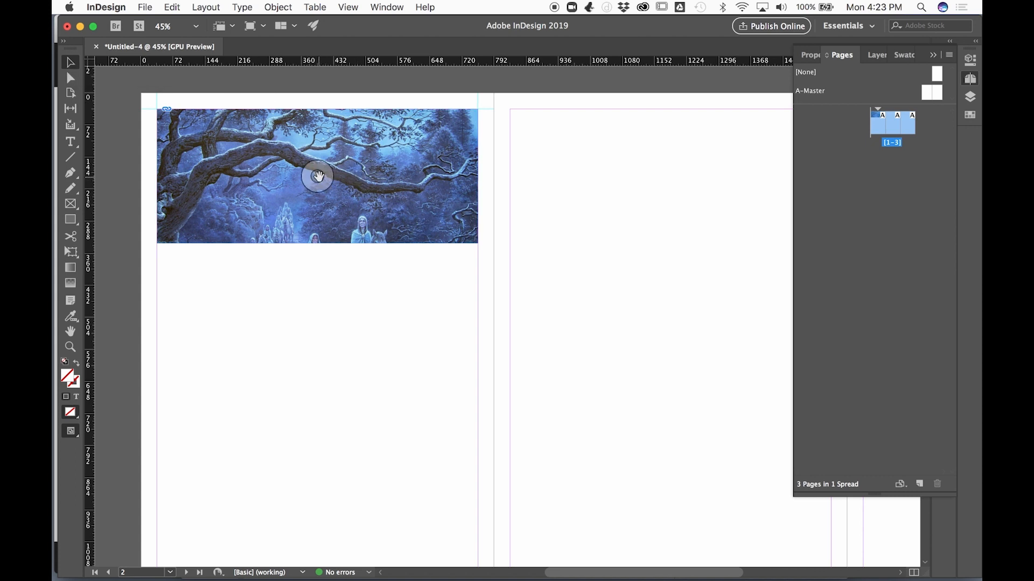
pyautogui.rightClick(318, 176)
pyautogui.press('Escape')
pyautogui.moveTo(319, 181)
pyautogui.mouseDown()
pyautogui.moveTo(319, 104)
pyautogui.moveTo(326, 225)
pyautogui.moveTo(328, 174)
pyautogui.mouseUp()
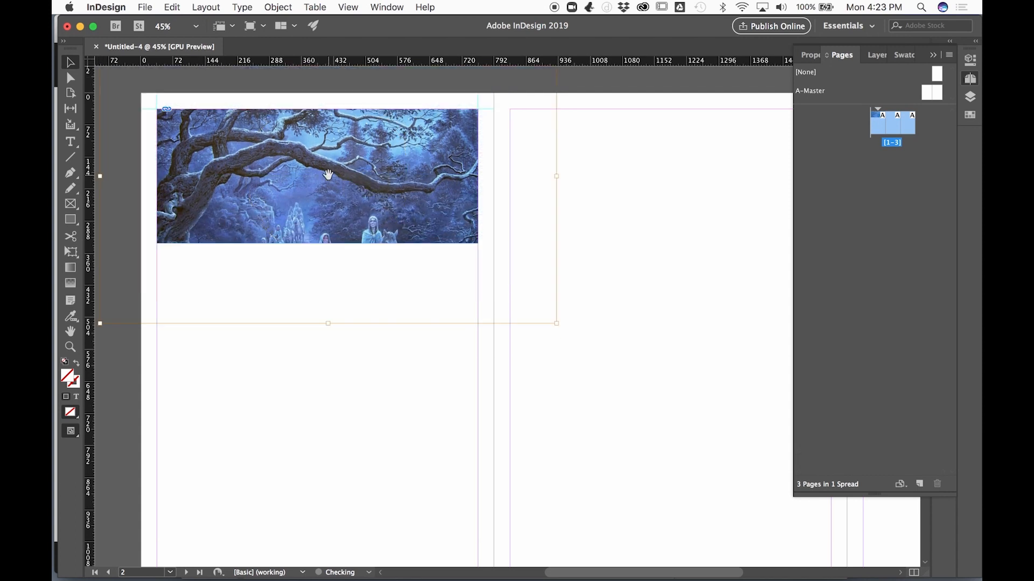
pyautogui.press('super+shift+a')
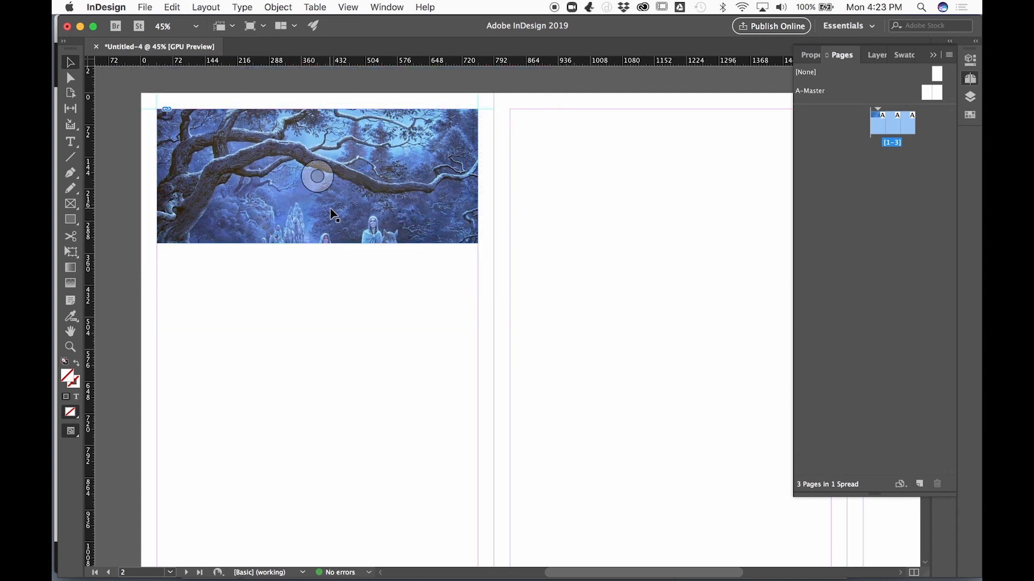
pyautogui.moveTo(317, 175); pyautogui.dragTo(317, 102)
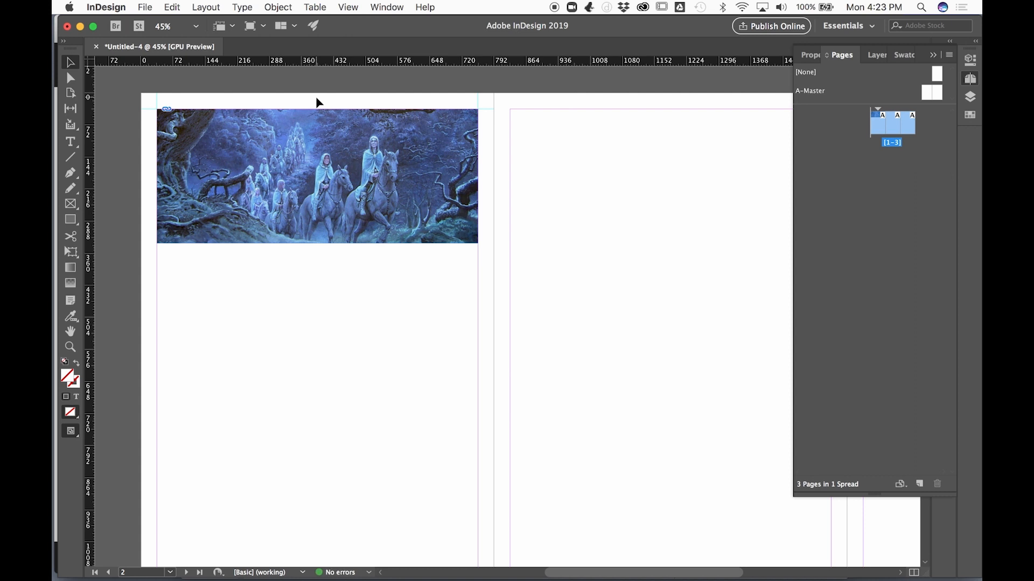
# Select the image frame and apply Fill Frame Proportionally to its picture
pyautogui.rightClick(402, 180)
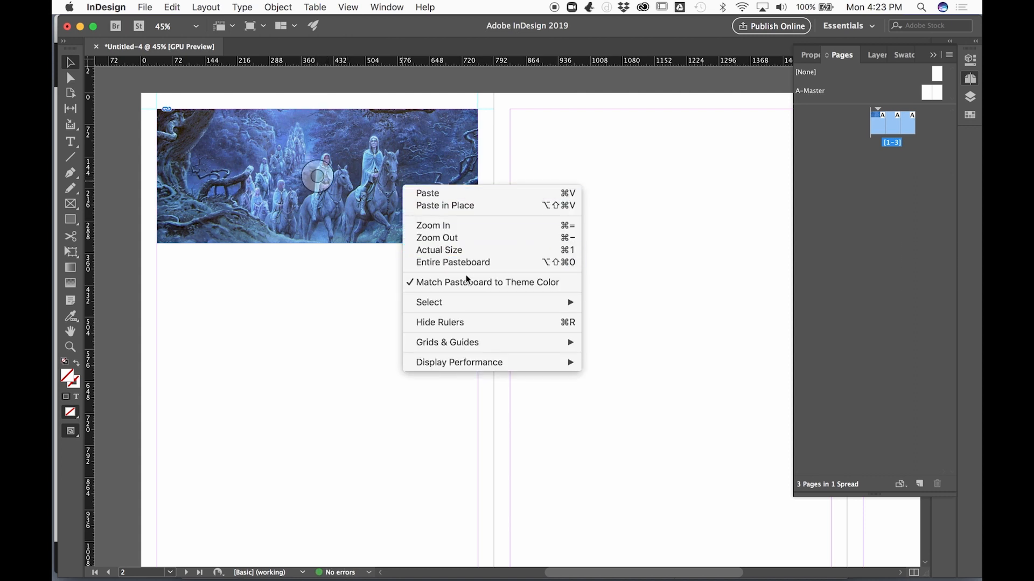
pyautogui.click(384, 192)
pyautogui.click(384, 192)
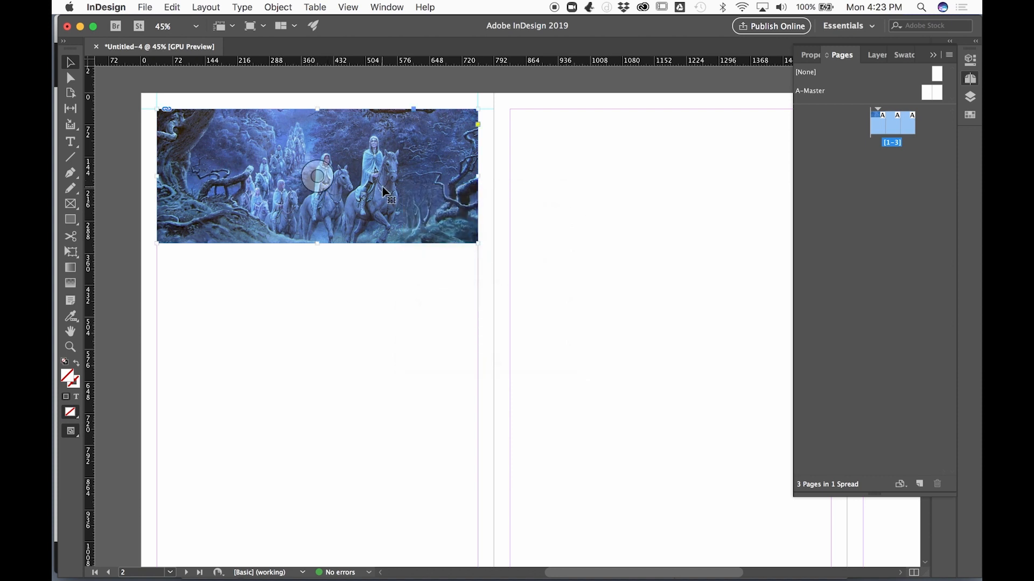
pyautogui.rightClick(382, 187)
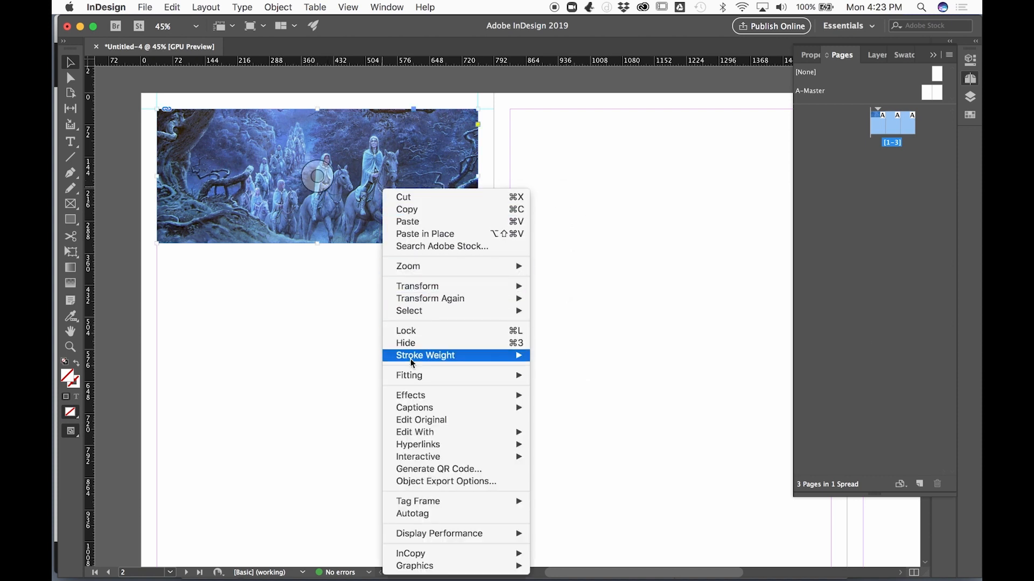
pyautogui.moveTo(407, 376)
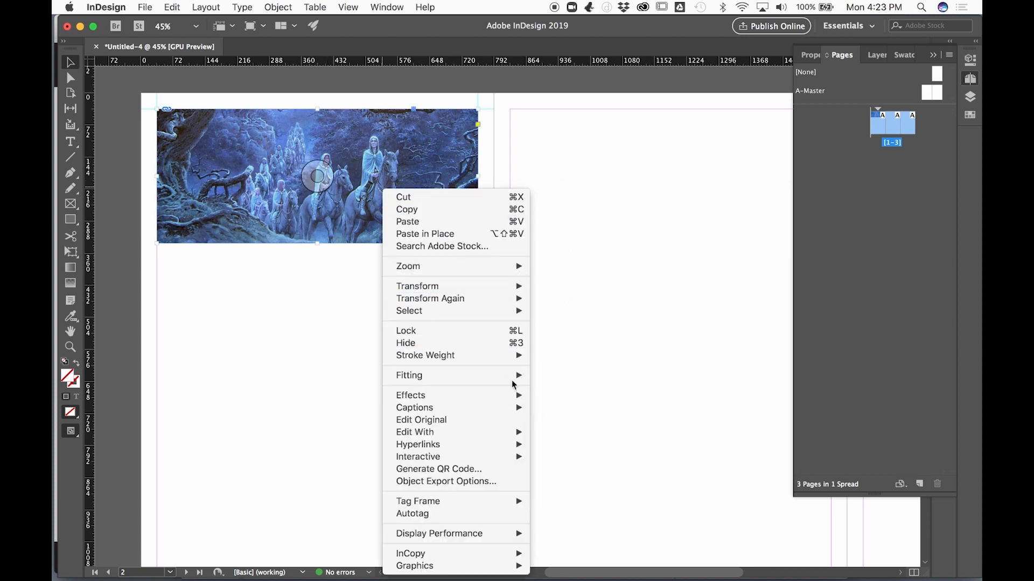
pyautogui.moveTo(517, 376)
pyautogui.click(567, 377)
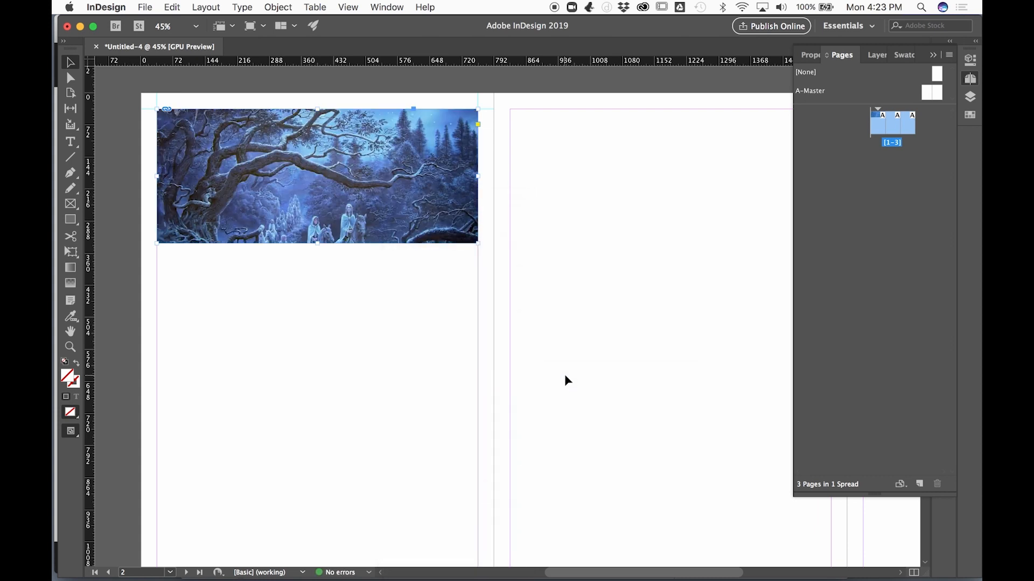
# Try Fit Content Proportionally and Content-Aware Fit on the picture in the first page's frame
pyautogui.rightClick(388, 189)
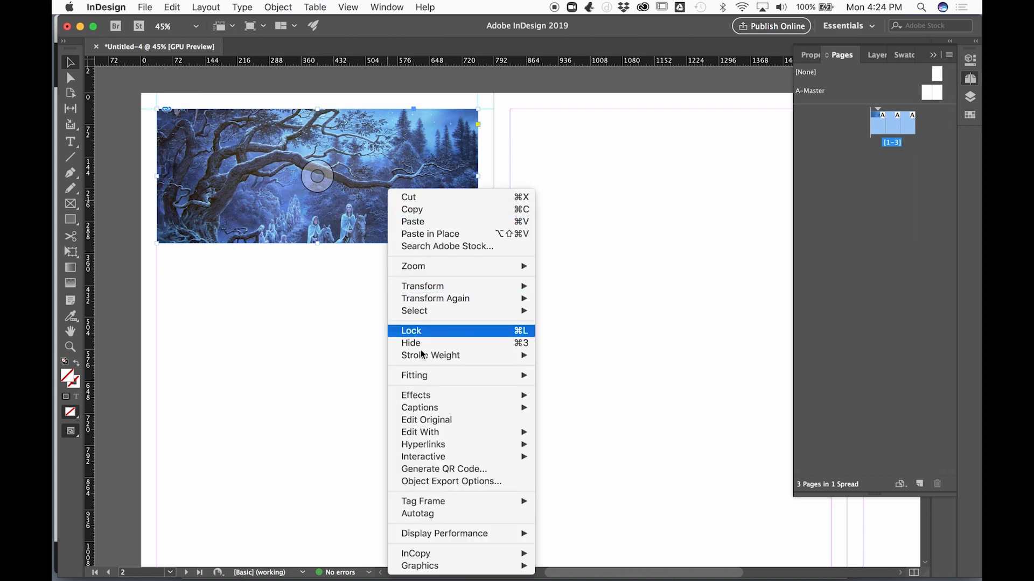
pyautogui.moveTo(418, 375)
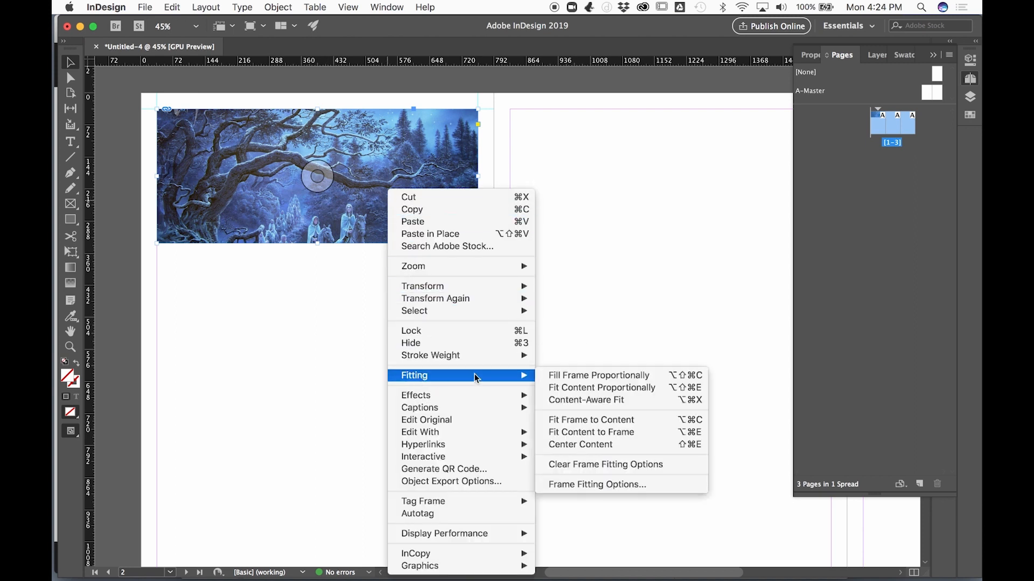
pyautogui.click(563, 389)
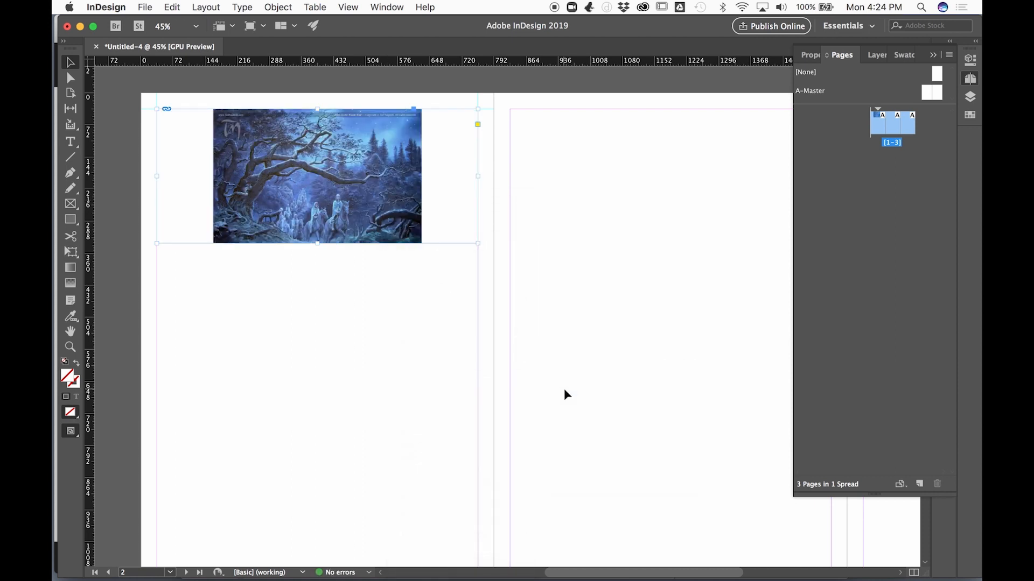
pyautogui.rightClick(399, 212)
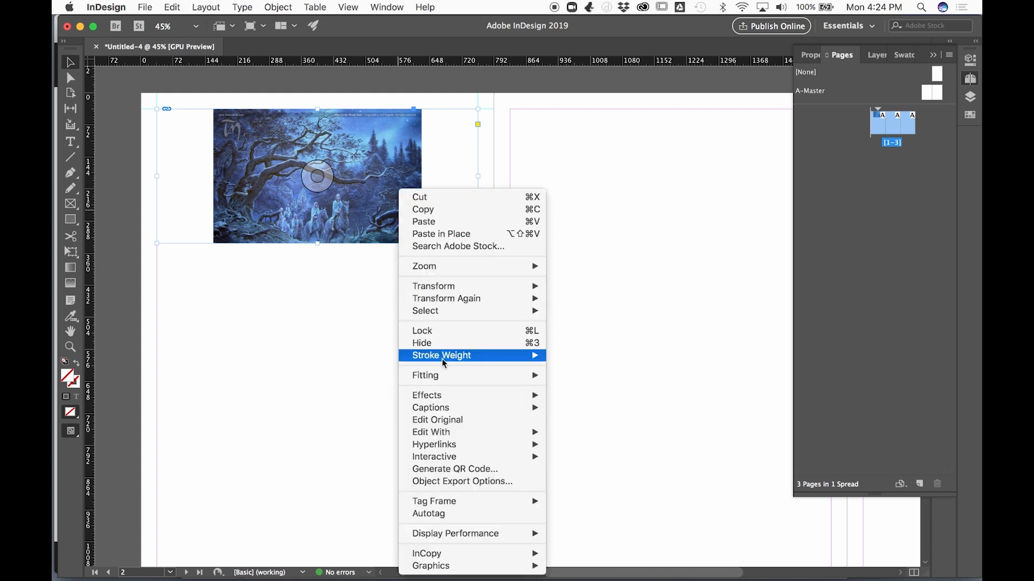
pyautogui.moveTo(441, 375)
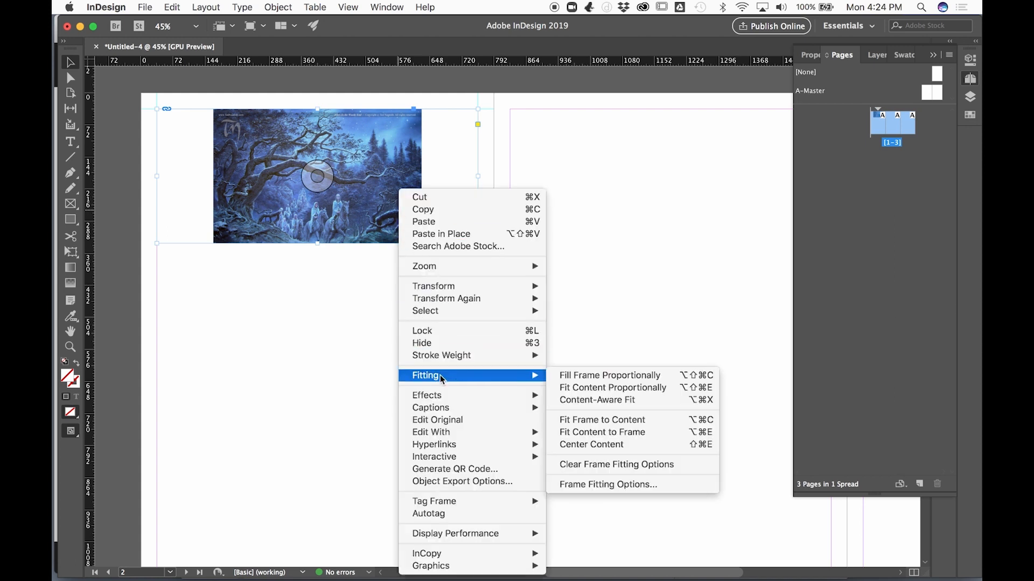
pyautogui.click(576, 400)
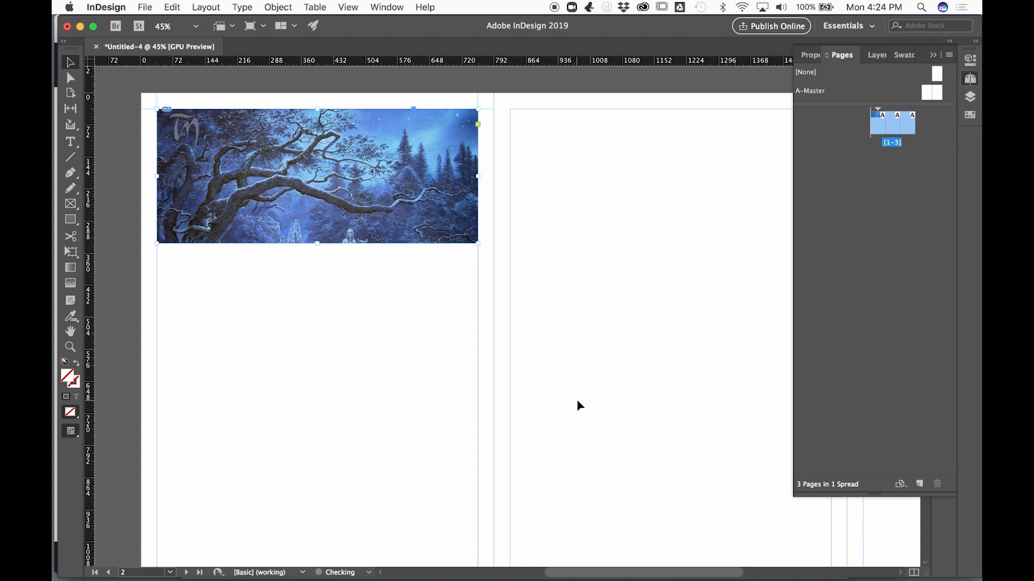
# Try Fit Frame to Content on the image frame and undo it
pyautogui.rightClick(418, 190)
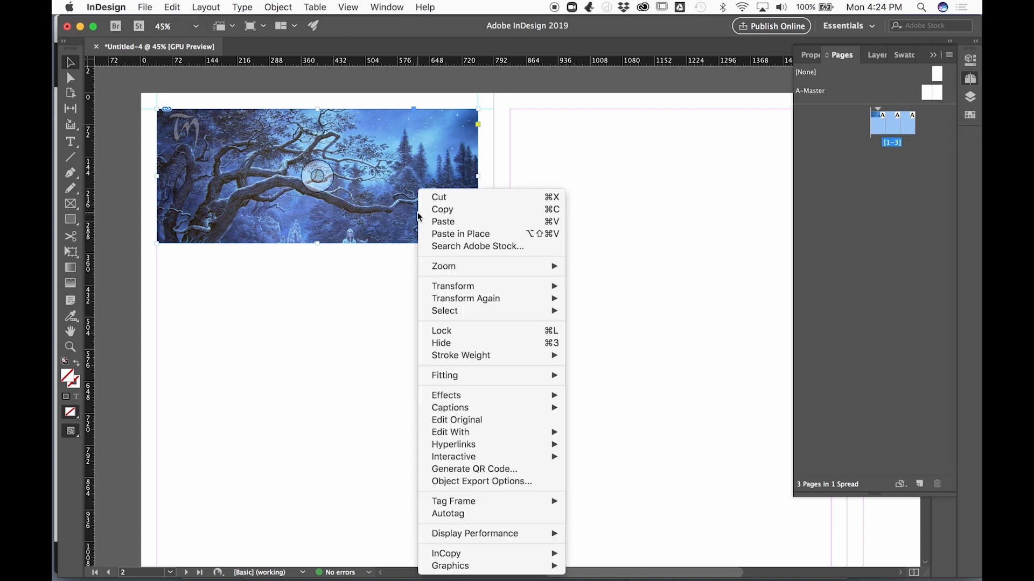
pyautogui.moveTo(453, 375)
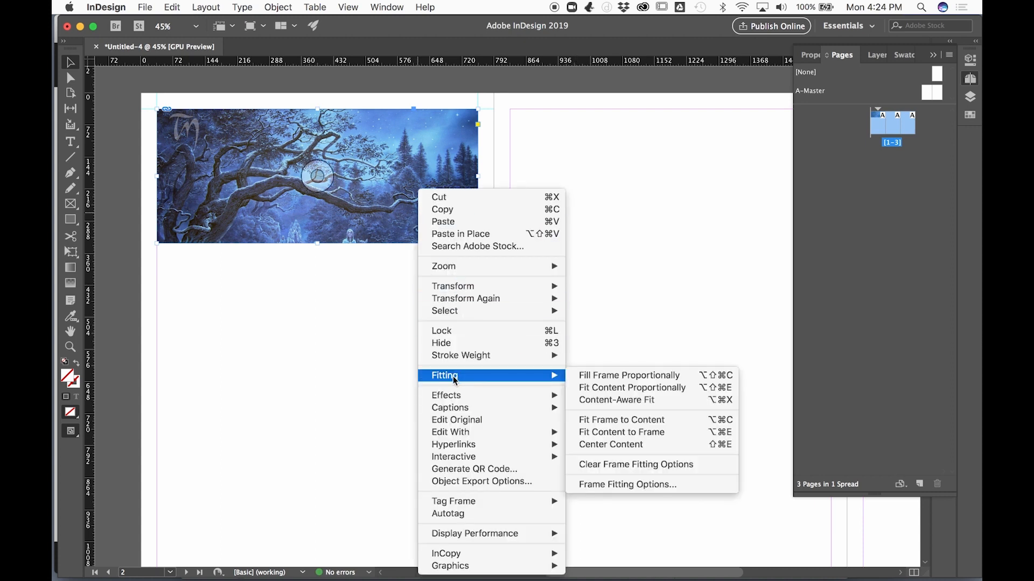
pyautogui.click(609, 421)
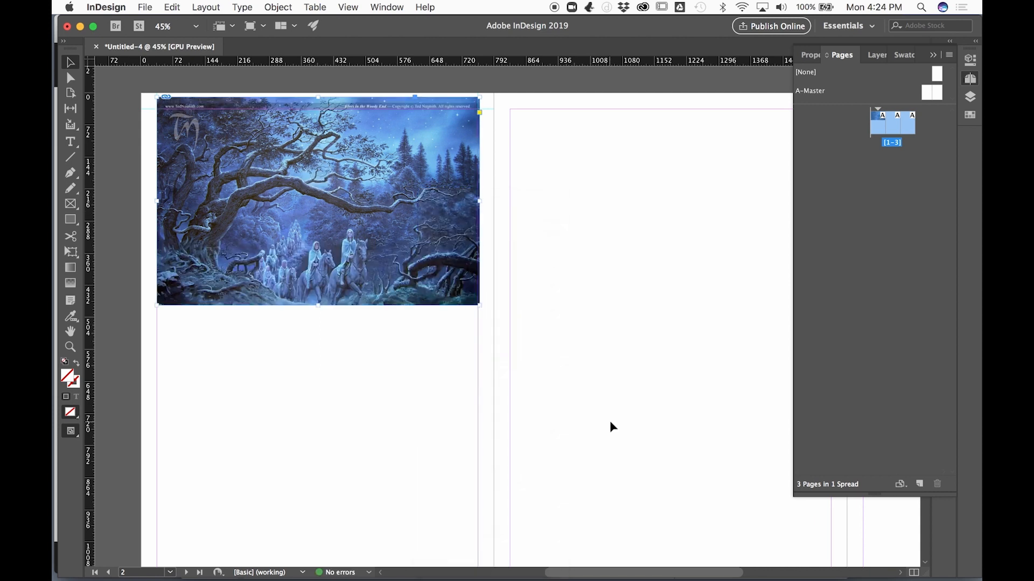
pyautogui.rightClick(403, 266)
pyautogui.moveTo(454, 375)
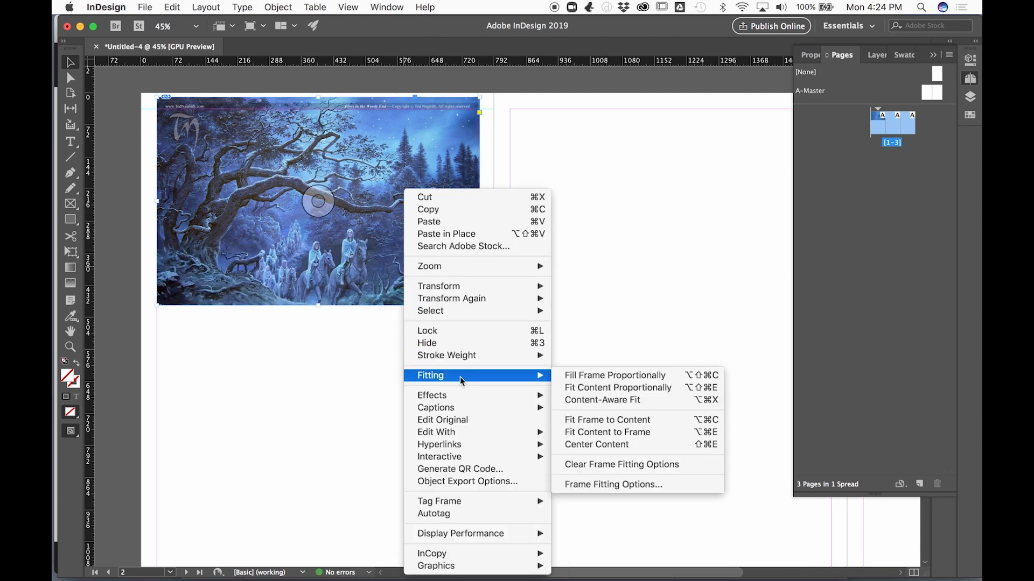
pyautogui.click(440, 420)
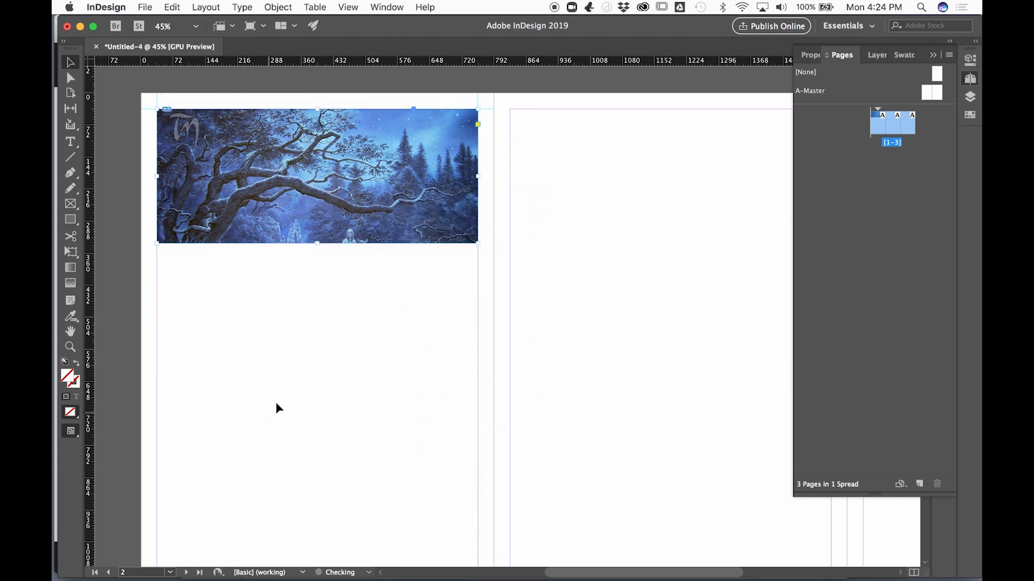
# Apply Fit Content to Frame so that the picture stretches to the frame's dimensions
pyautogui.rightClick(403, 186)
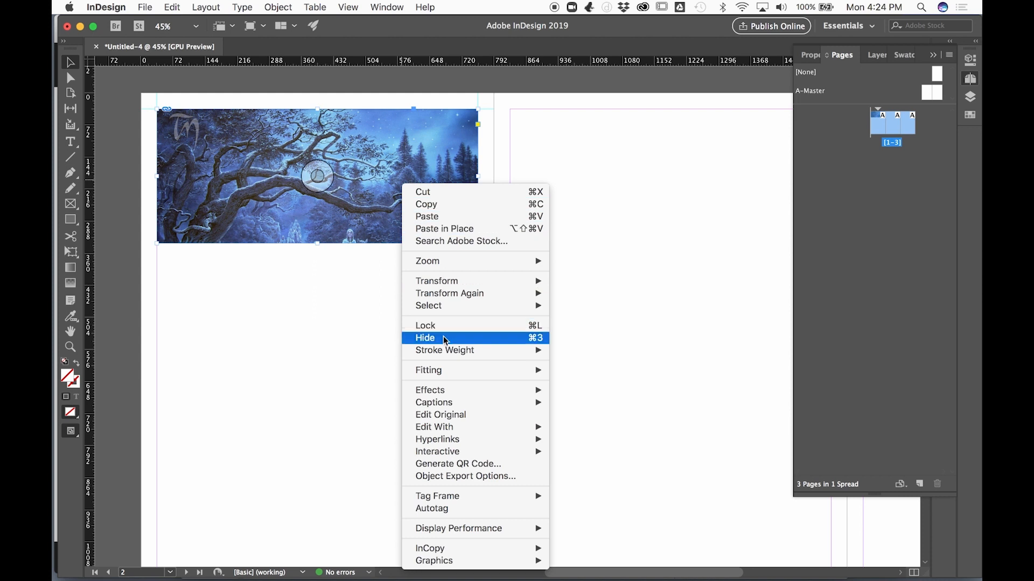
pyautogui.moveTo(452, 370)
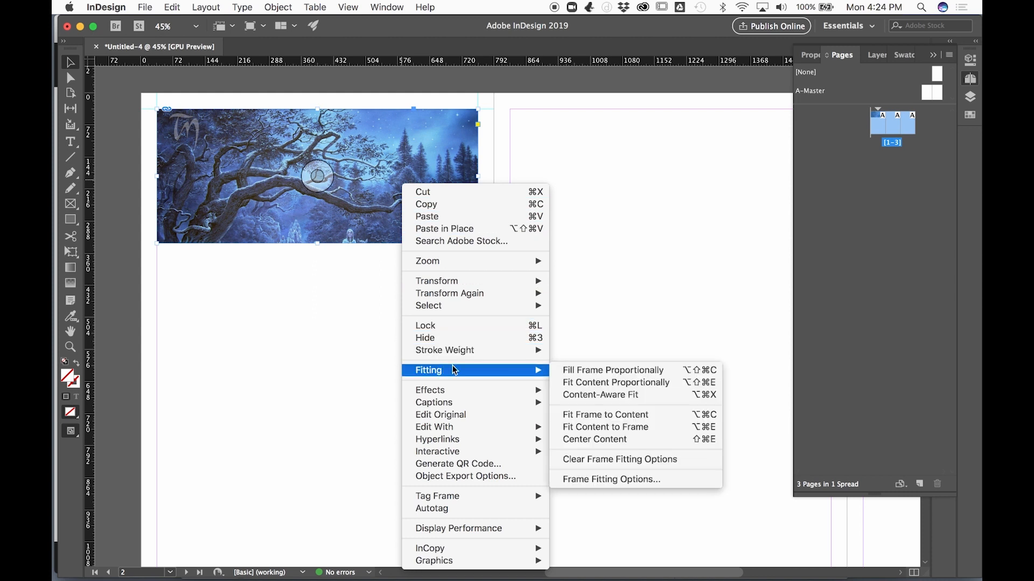
pyautogui.click(577, 430)
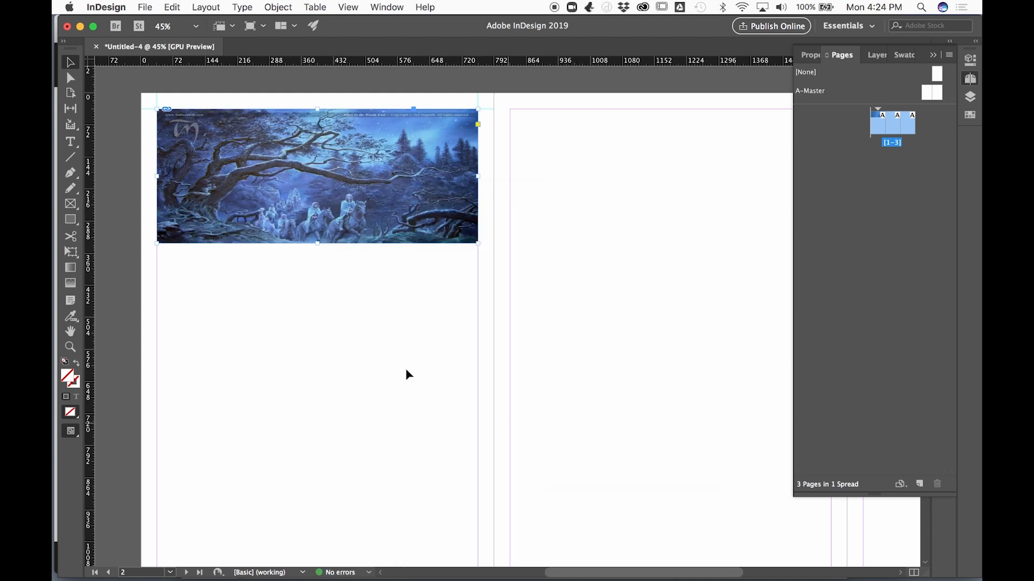
# Apply Fill Frame Proportionally to the picture and shift it upward inside its frame to bring the riders fully into view
pyautogui.rightClick(408, 214)
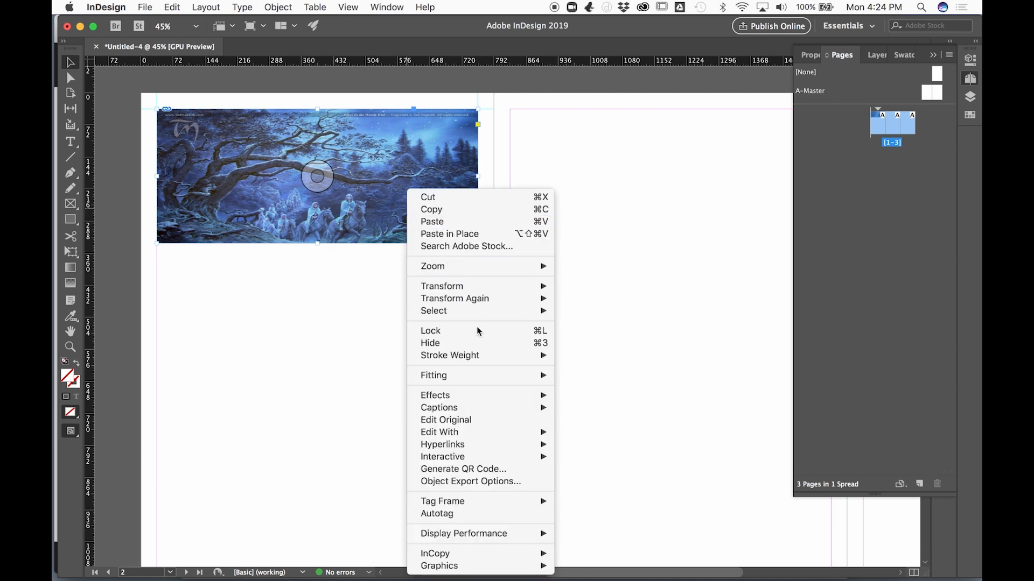
pyautogui.moveTo(477, 373)
pyautogui.click(619, 375)
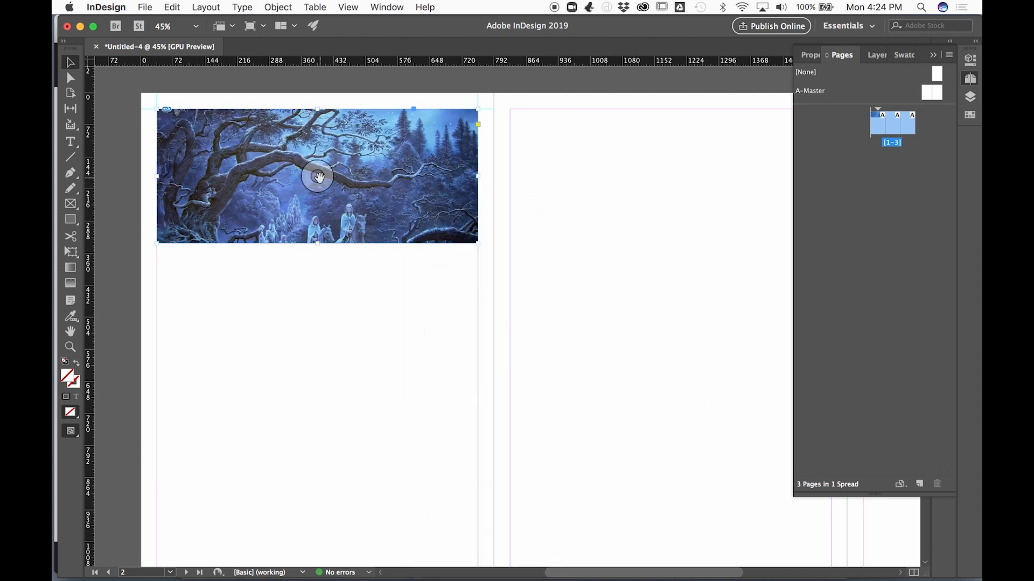
pyautogui.moveTo(320, 183); pyautogui.dragTo(322, 146)
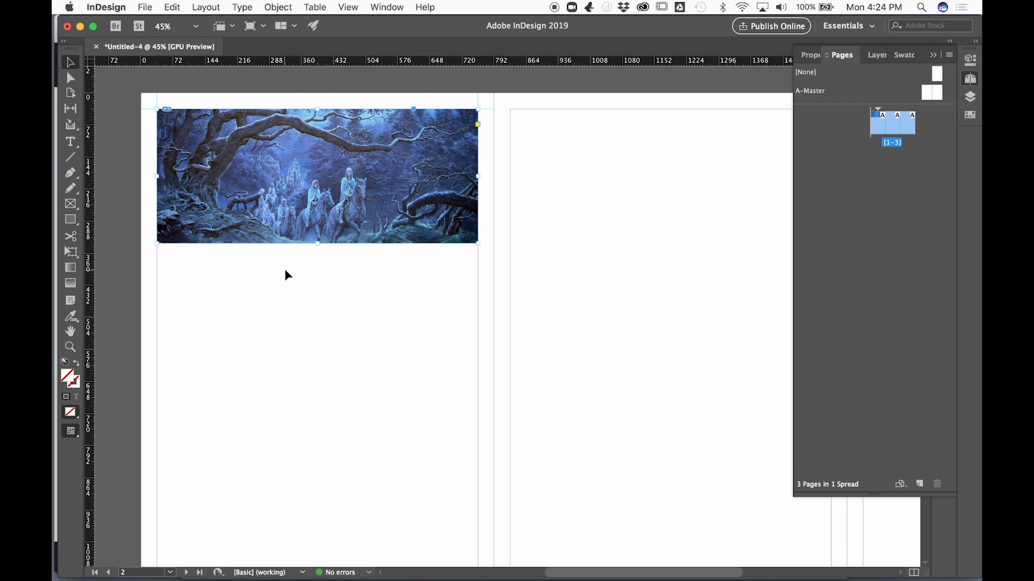
# Draw a rectangle about 300 pt wide and 330 pt tall below the picture from the left margin, and add a vertical guide along its right edge
pyautogui.click(73, 221)
pyautogui.moveTo(158, 262); pyautogui.dragTo(292, 410)
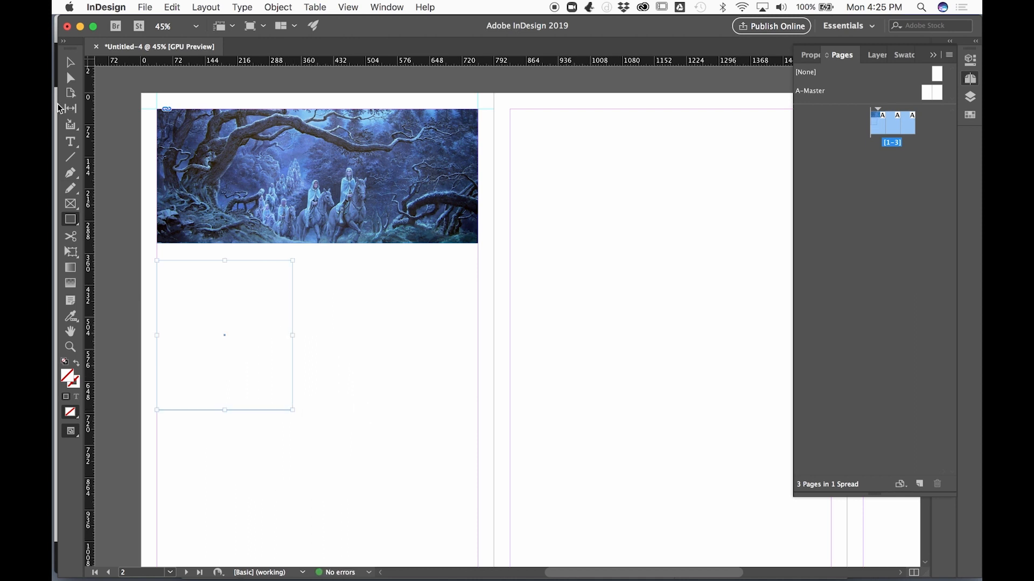
pyautogui.moveTo(90, 141); pyautogui.dragTo(293, 273)
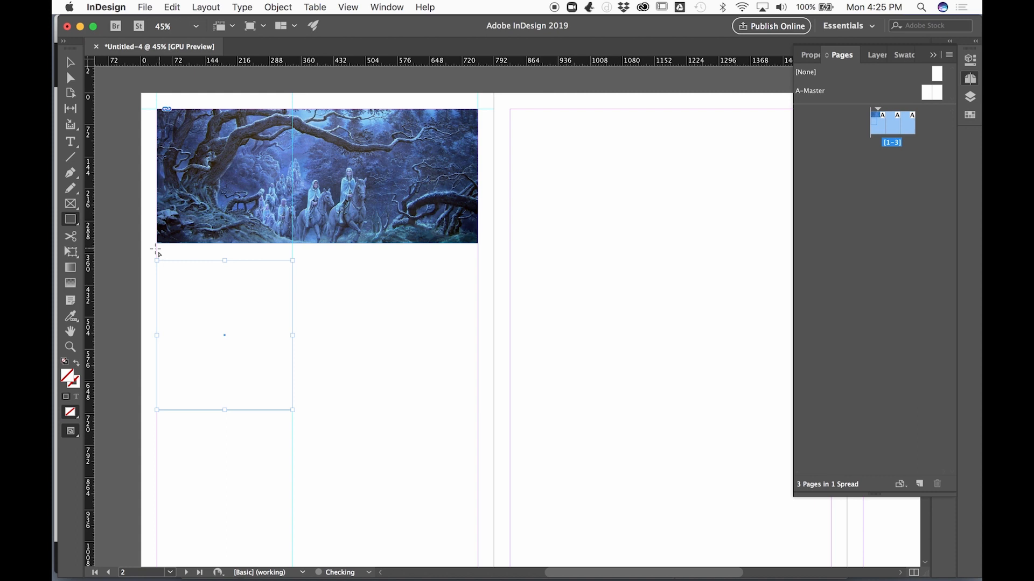
# Move the horizontal ruler origin to the guide on the rectangle's right edge and add another vertical guide about 40 pt to its right
pyautogui.rightClick(89, 274)
pyautogui.click(326, 285)
pyautogui.moveTo(248, 62); pyautogui.dragTo(292, 91)
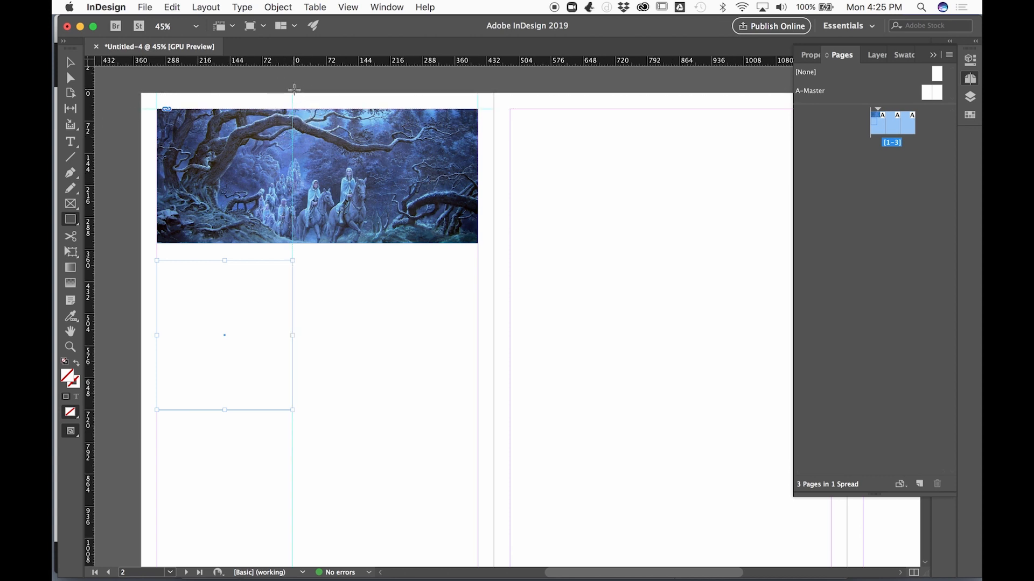
pyautogui.rightClick(90, 180)
pyautogui.click(121, 155)
pyautogui.moveTo(90, 155); pyautogui.dragTo(311, 157)
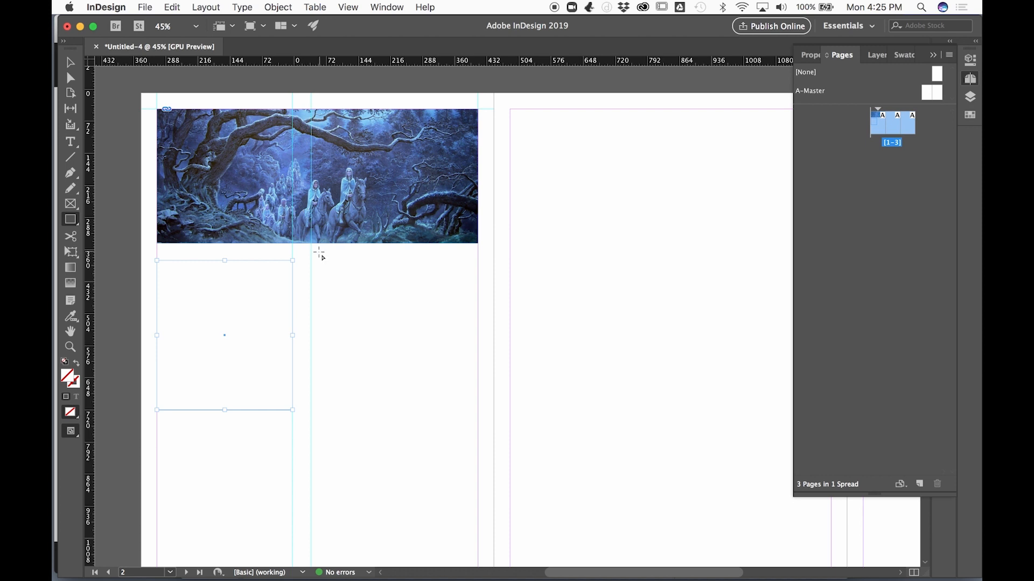
# Toggle Lock Column Guides and slightly adjust the vertical guide just right of the rectangle
pyautogui.click(70, 63)
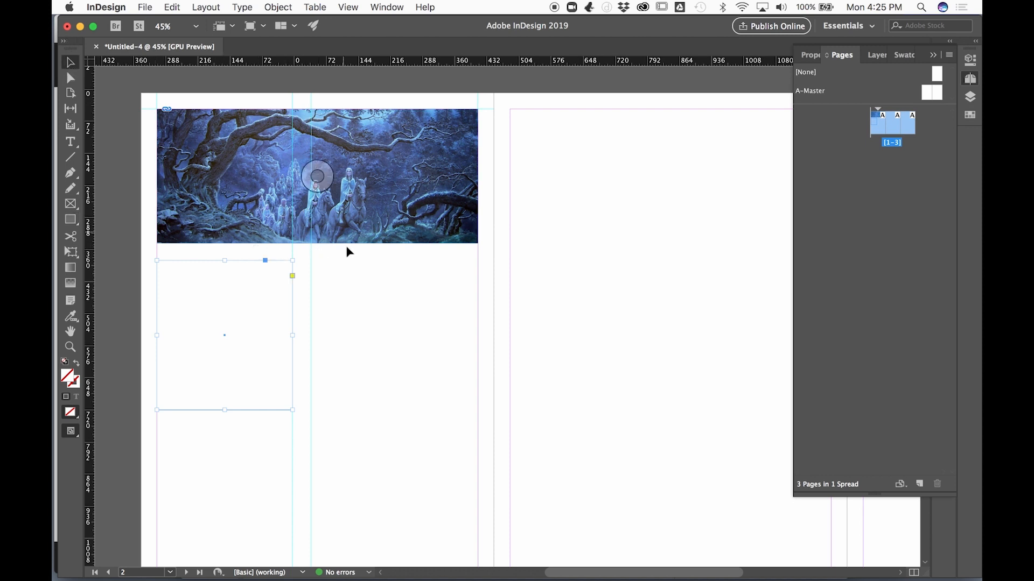
pyautogui.click(308, 268)
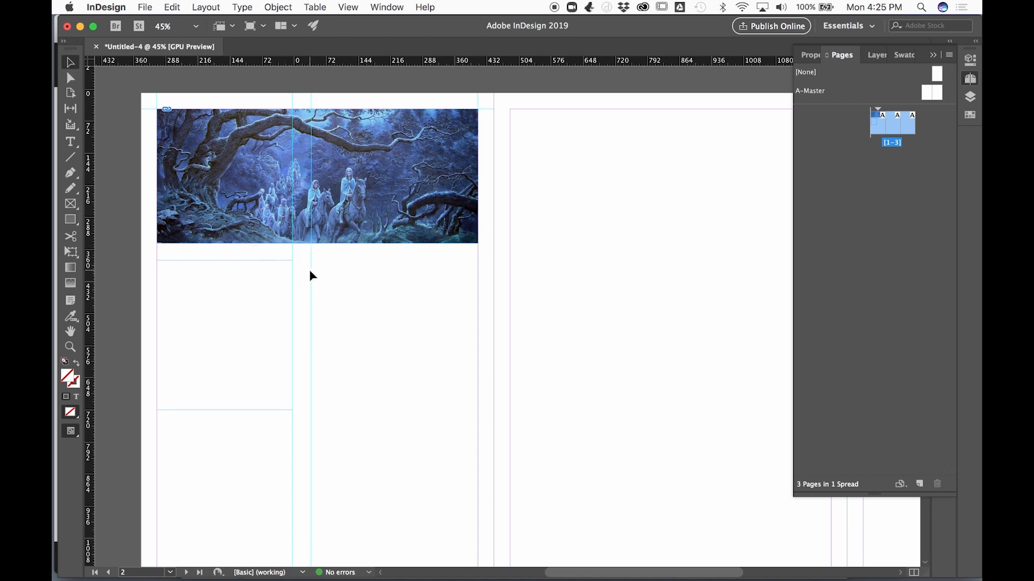
pyautogui.rightClick(311, 270)
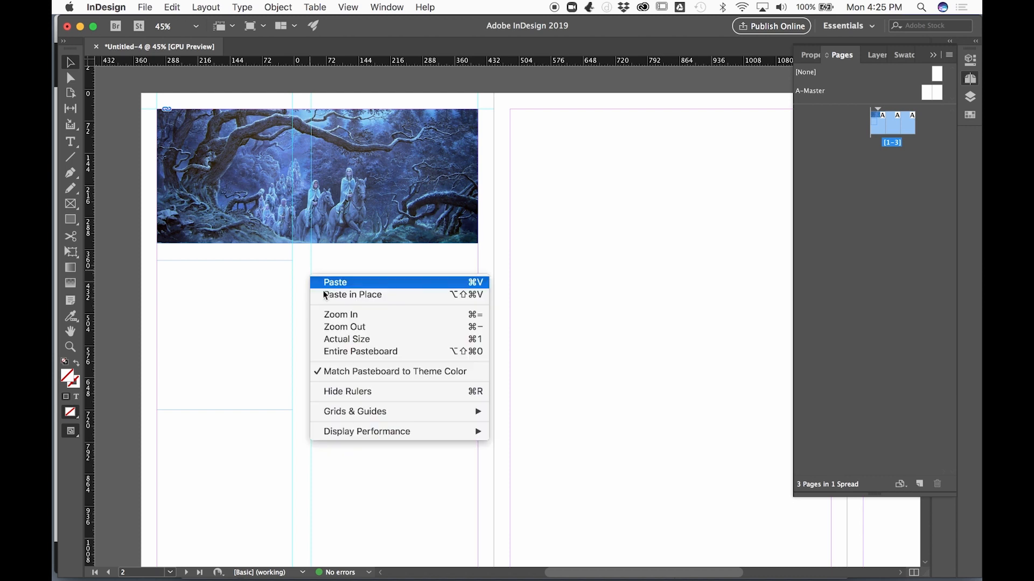
pyautogui.moveTo(348, 412)
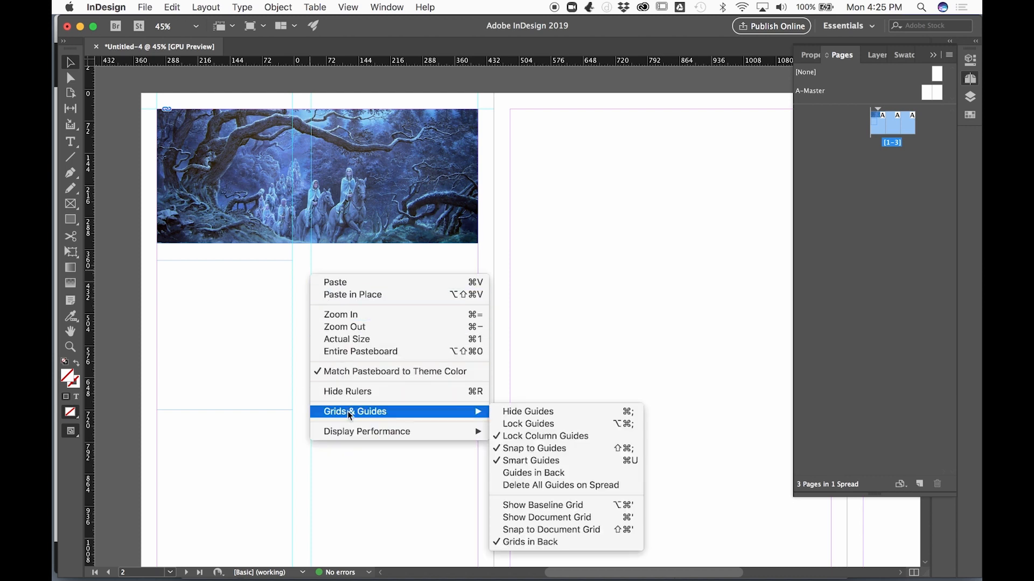
pyautogui.click(498, 437)
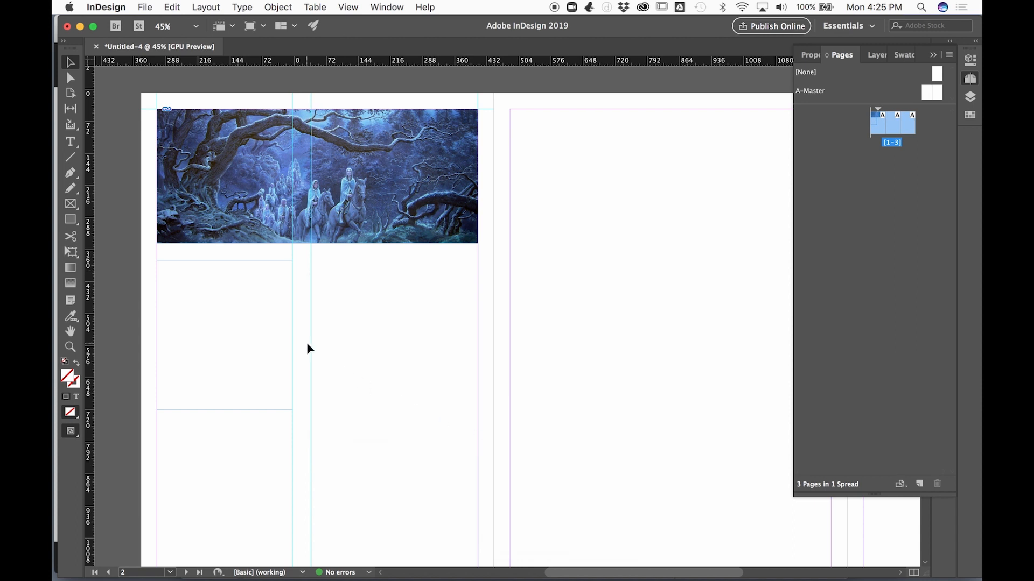
pyautogui.moveTo(311, 348); pyautogui.dragTo(311, 348)
# Add horizontal guides at the rectangle's top edge and the picture's bottom edge, and set the ruler zero point at the picture's lower-left corner
pyautogui.moveTo(273, 62); pyautogui.dragTo(261, 260)
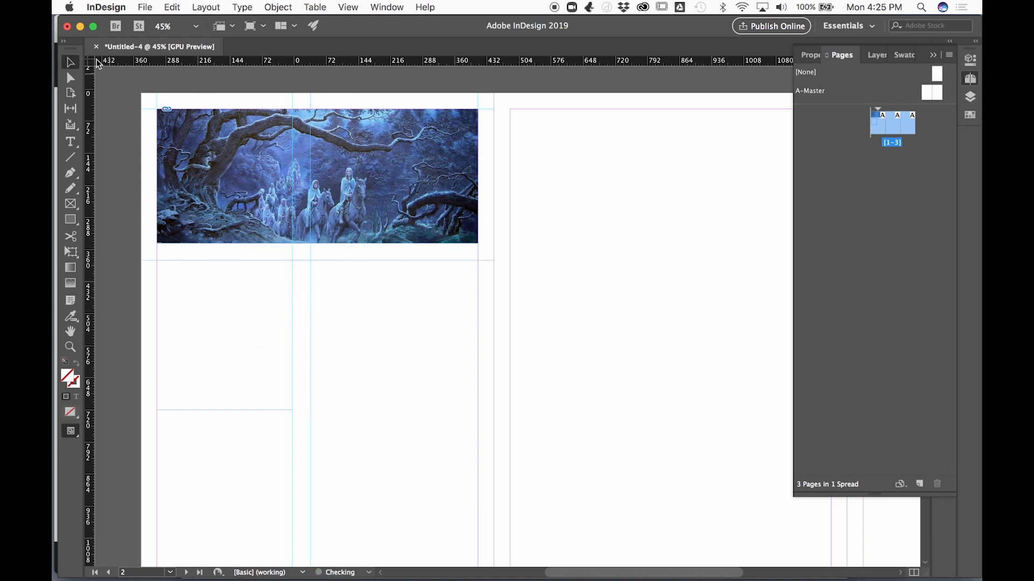
pyautogui.rightClick(90, 65)
pyautogui.click(95, 61)
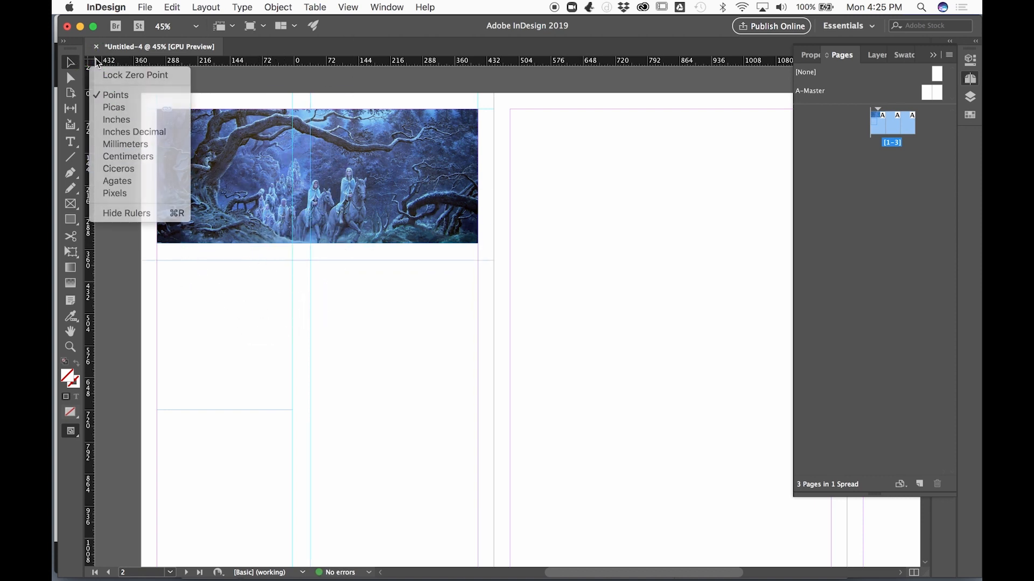
pyautogui.moveTo(161, 62); pyautogui.dragTo(162, 244)
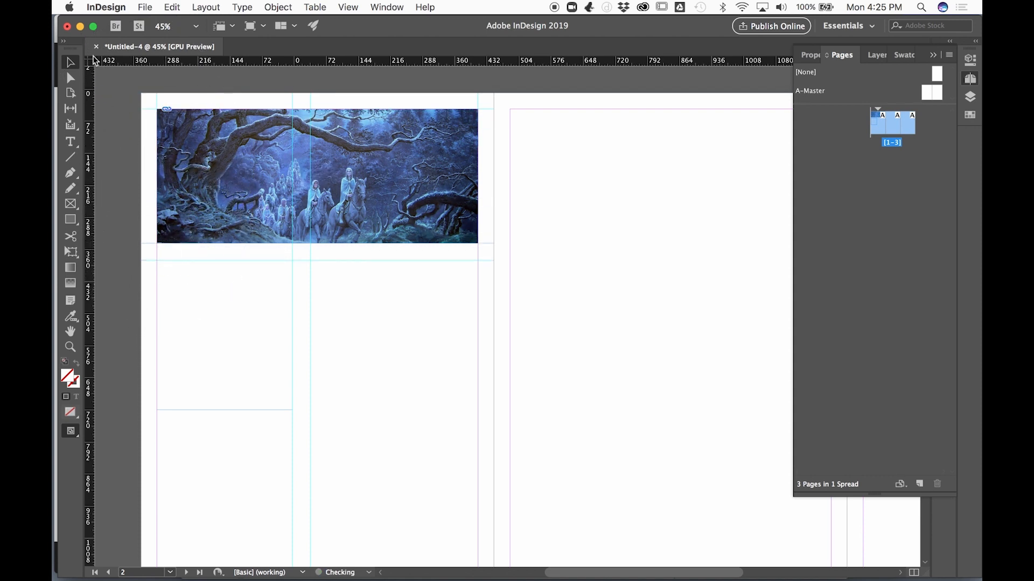
pyautogui.moveTo(90, 63); pyautogui.dragTo(169, 259)
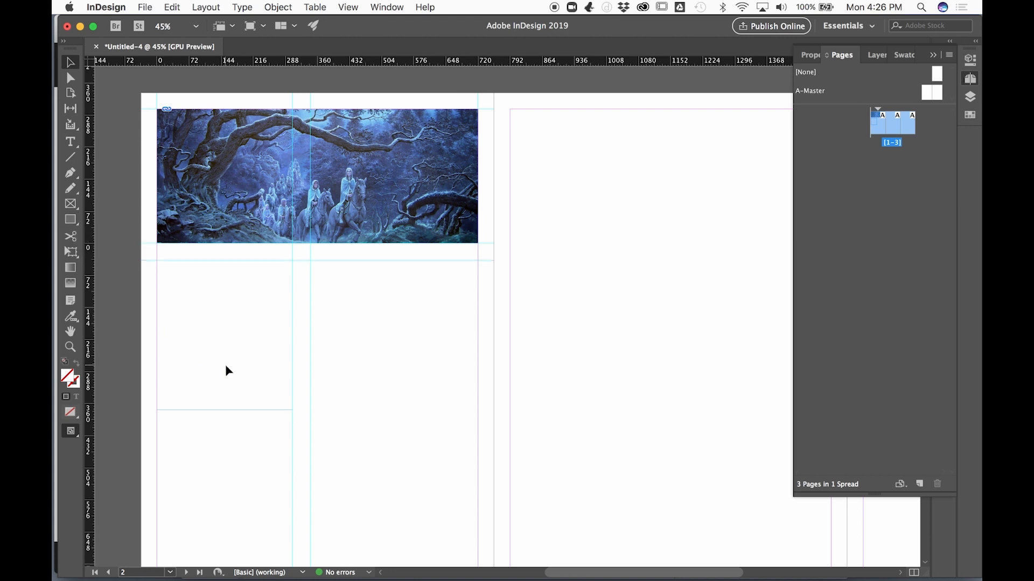
# Select the empty rectangle below the wide picture and place melkor copy.jpg from the Images folder into it
pyautogui.click(969, 98)
pyautogui.click(834, 73)
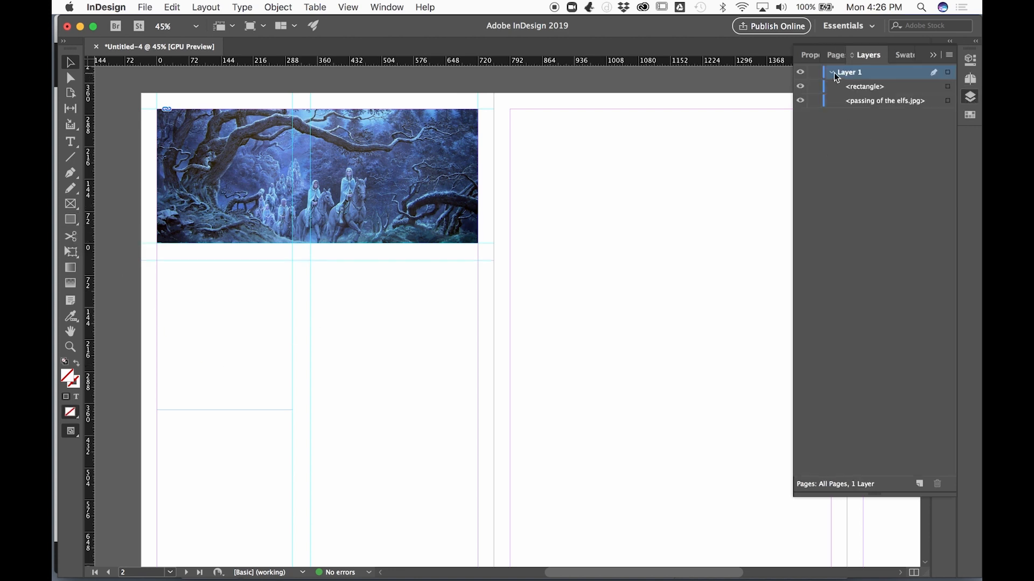
pyautogui.click(948, 87)
pyautogui.click(206, 7)
pyautogui.moveTo(145, 7)
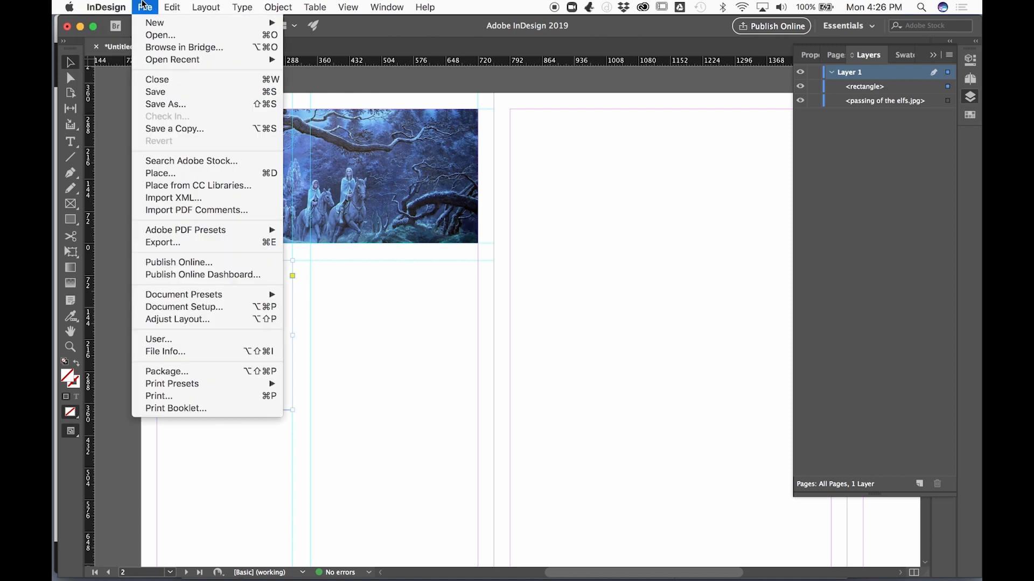
pyautogui.click(168, 173)
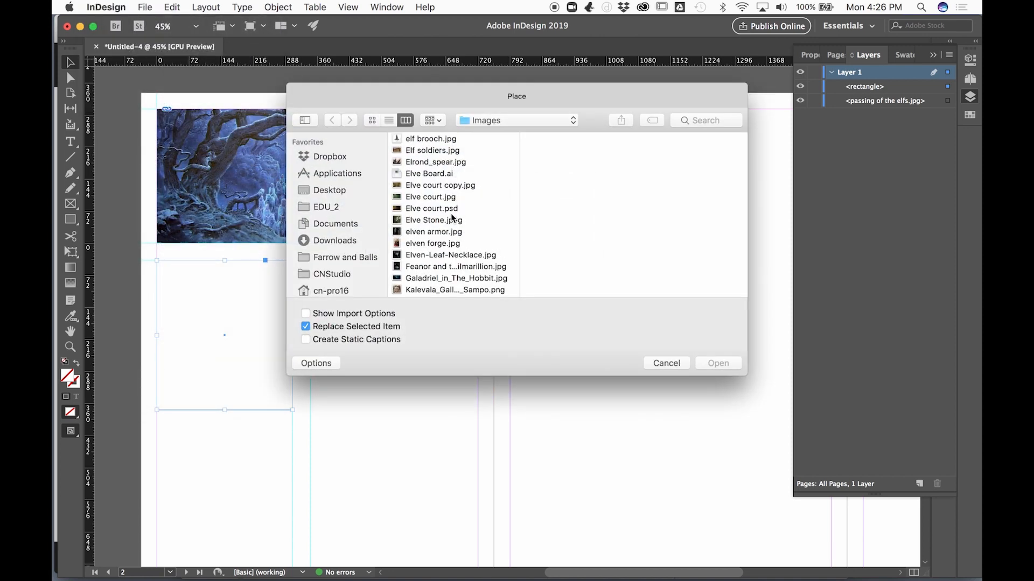
pyautogui.scroll(-10, 441, 258)
pyautogui.scroll(3, 440, 258)
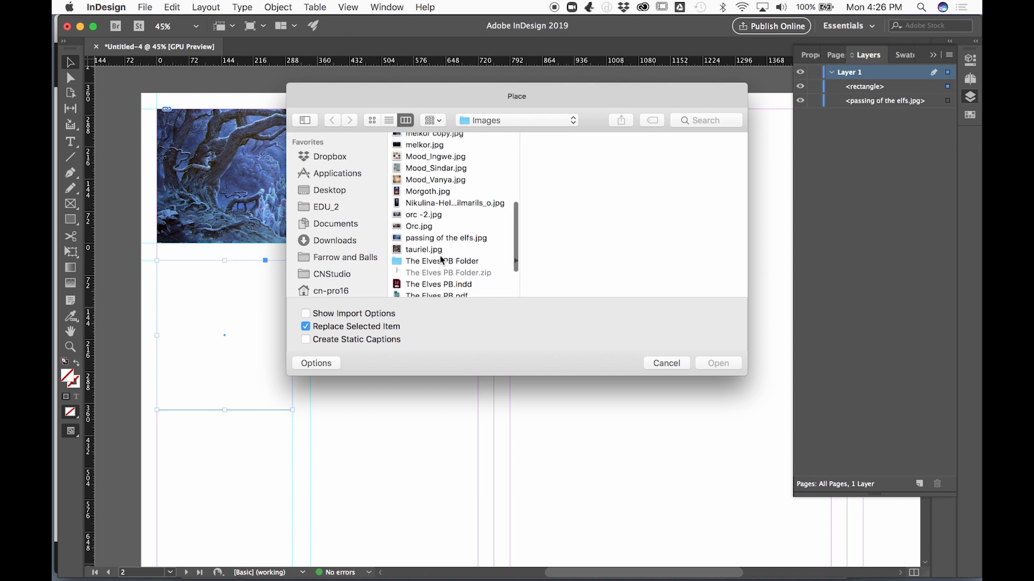
pyautogui.click(423, 183)
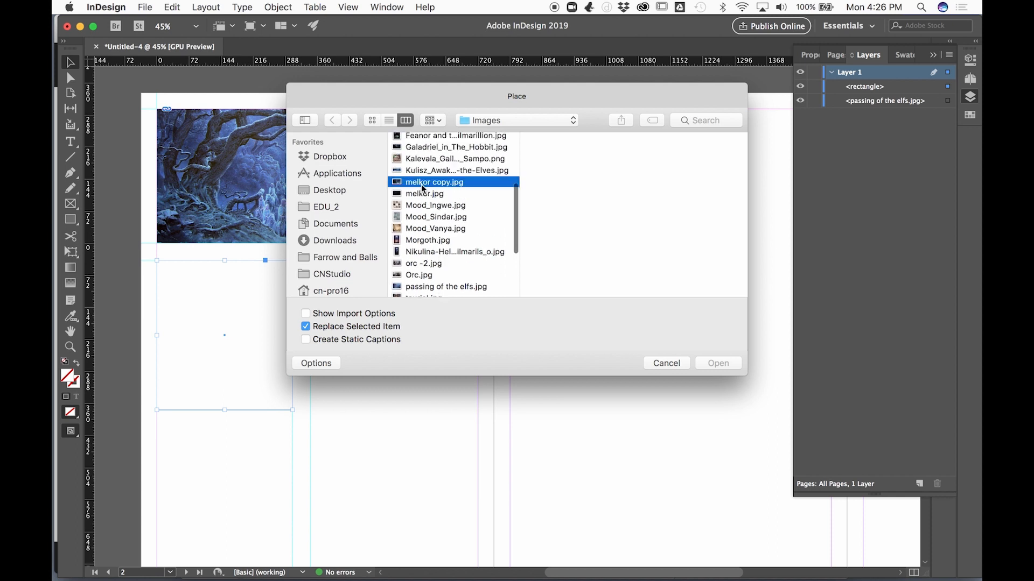
pyautogui.click(719, 363)
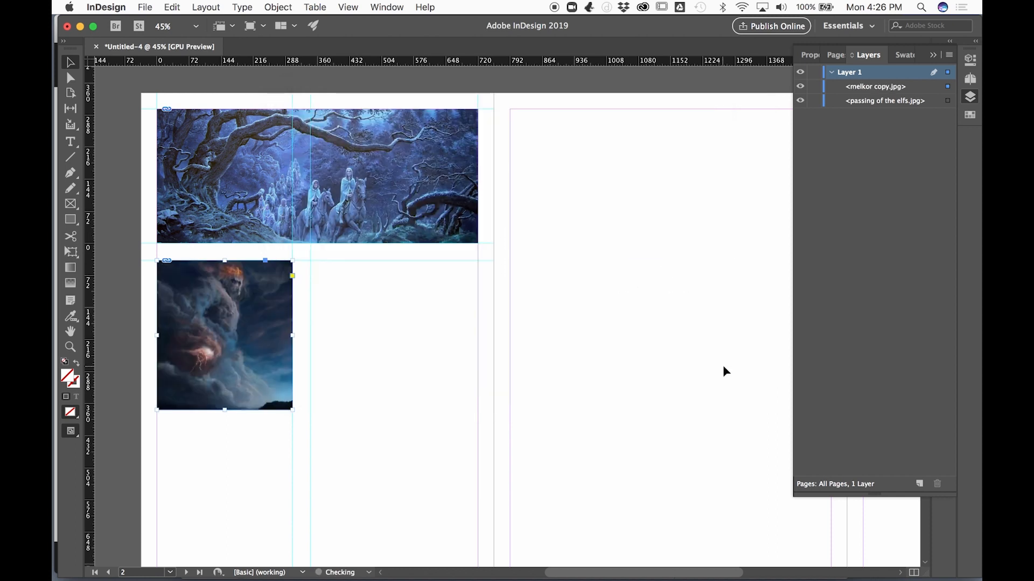
# Shift the melkor copy.jpg image about 25 pt to the left inside its frame, leaving the frame in place
pyautogui.rightClick(225, 336)
pyautogui.click(226, 336)
pyautogui.moveTo(224, 334)
pyautogui.mouseDown()
pyautogui.moveTo(255, 339)
pyautogui.moveTo(213, 333)
pyautogui.mouseUp()
pyautogui.click(221, 431)
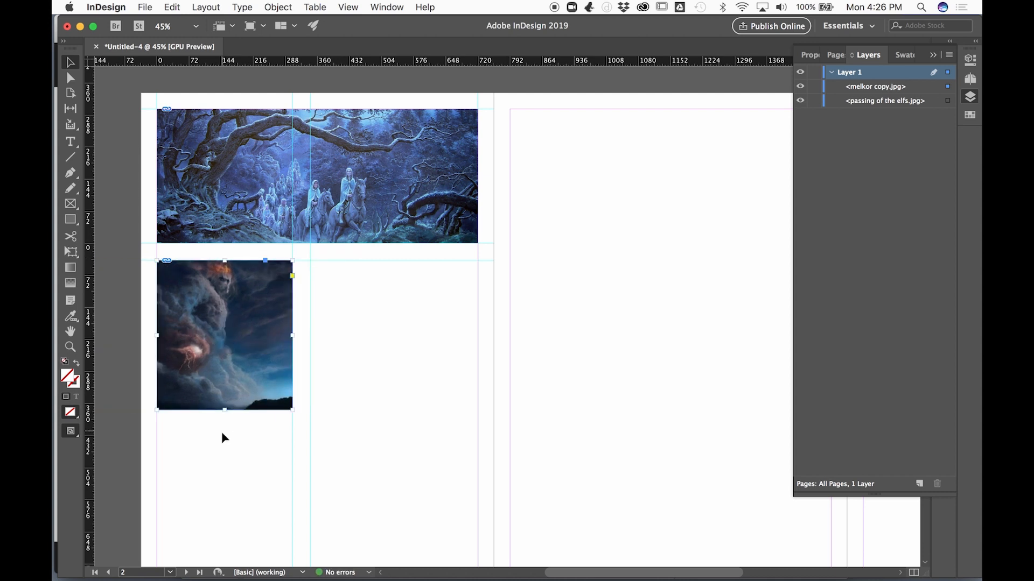
# Draw a text frame from the guide beside the lower picture to the right margin, matching the picture's height, and add a horizontal guide along the bottom edges
pyautogui.click(71, 142)
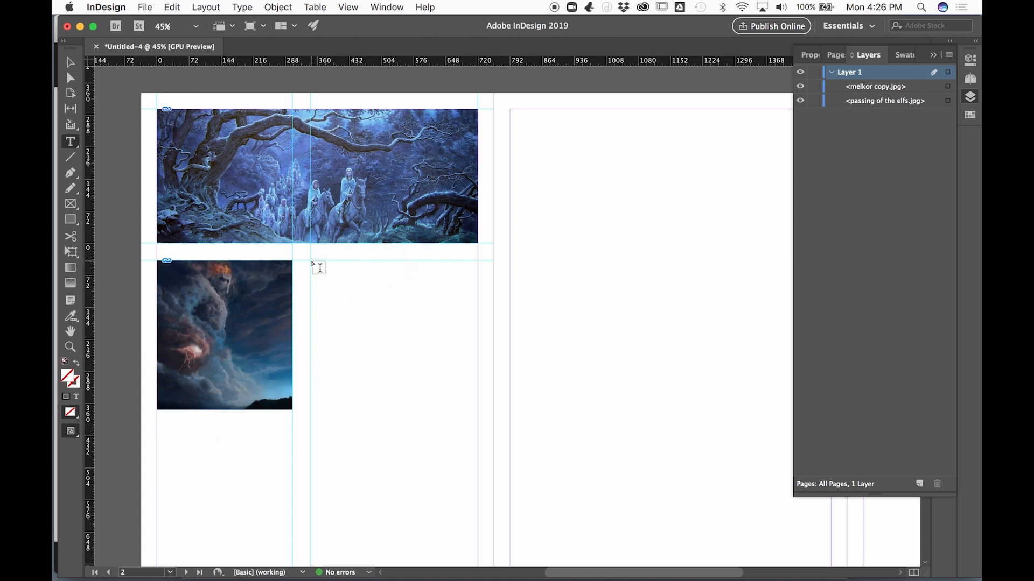
pyautogui.moveTo(317, 264); pyautogui.dragTo(478, 408)
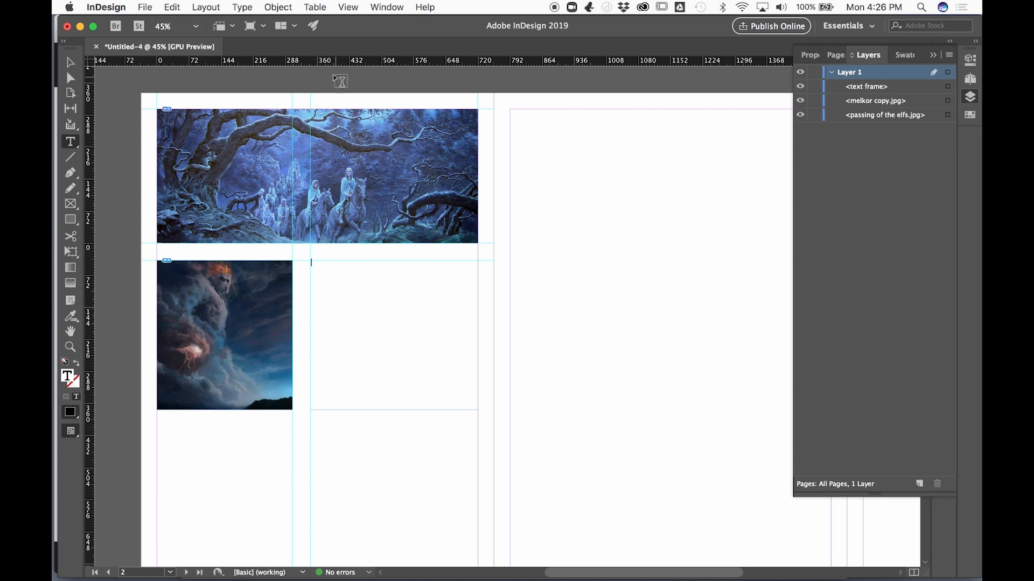
pyautogui.moveTo(331, 62); pyautogui.dragTo(314, 409)
# Switch to the Culture X Script document in Pages, copy the selected paragraphs about the Elves, and paste them into the InDesign text frame
pyautogui.moveTo(323, 575)
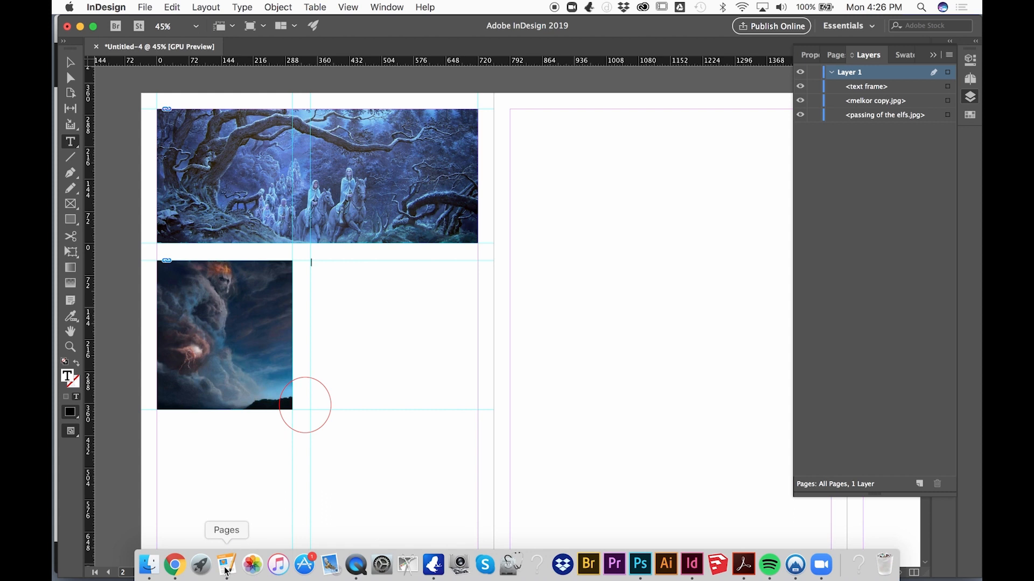
pyautogui.click(226, 565)
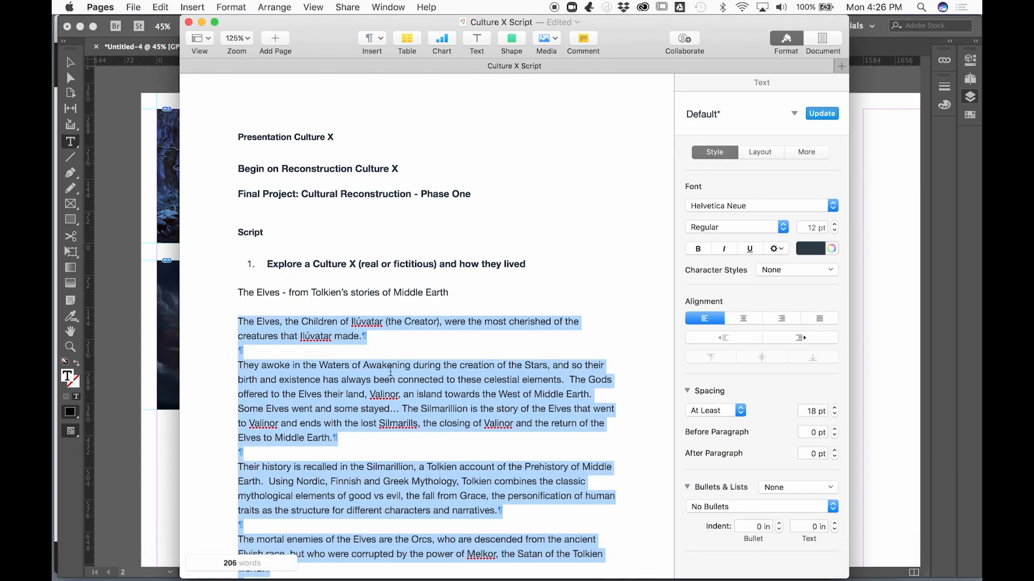
pyautogui.click(114, 351)
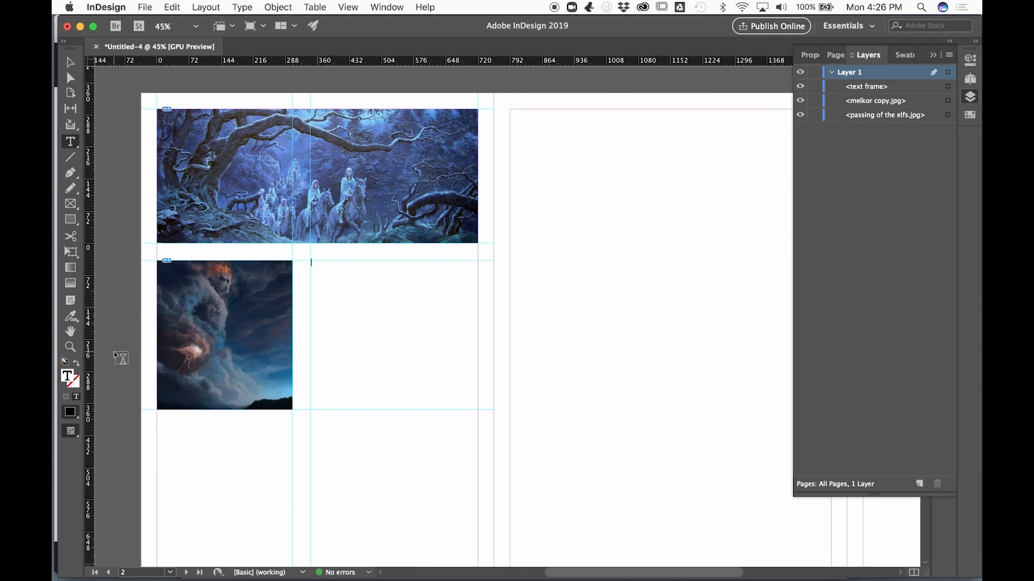
pyautogui.click(342, 289)
pyautogui.press('super+v')
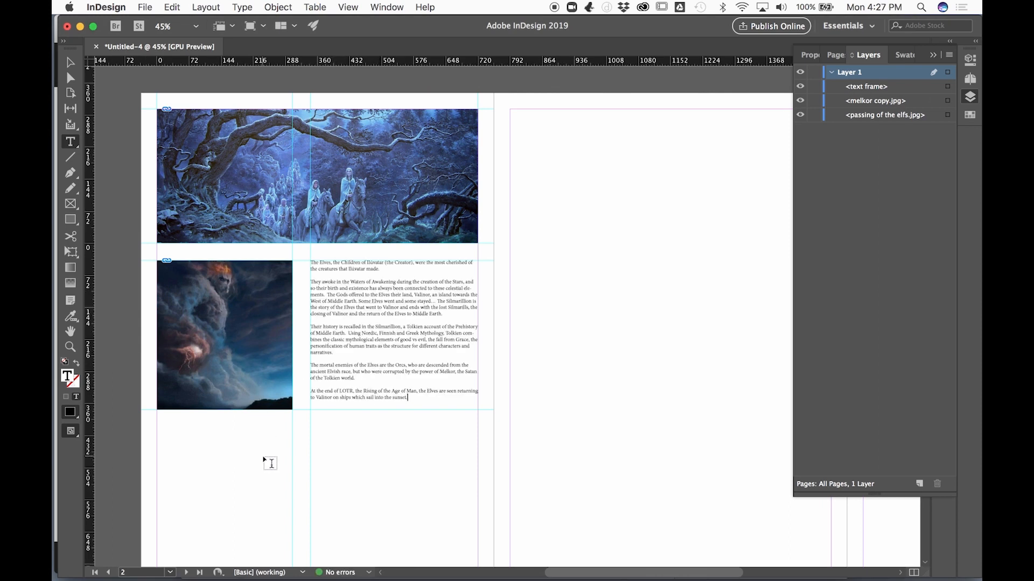
pyautogui.press('Escape')
# Move the ruler zero point to the second picture's lower-left corner and add a horizontal guide about 36 pt below it
pyautogui.click(72, 221)
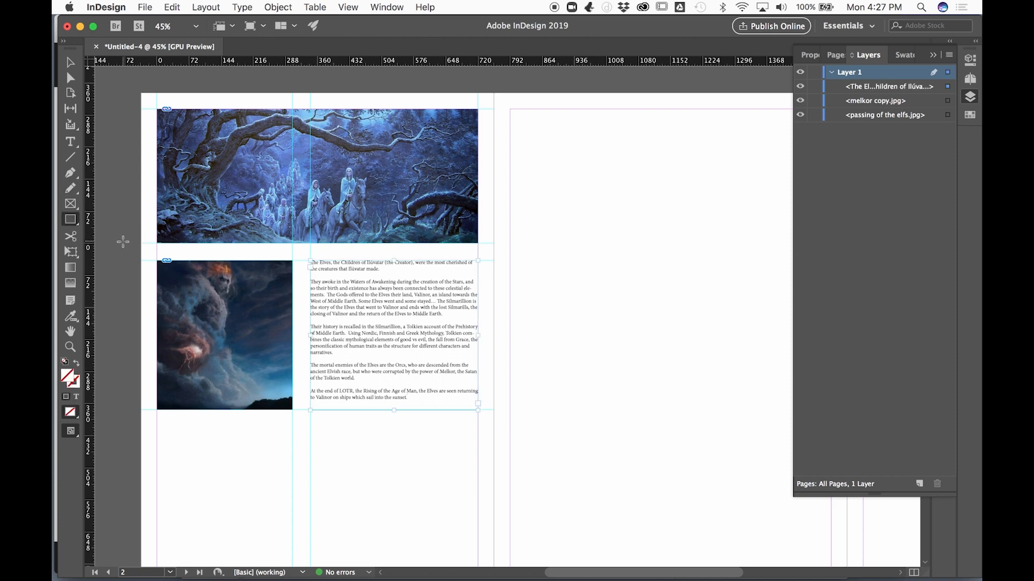
pyautogui.scroll(-5, 122, 242)
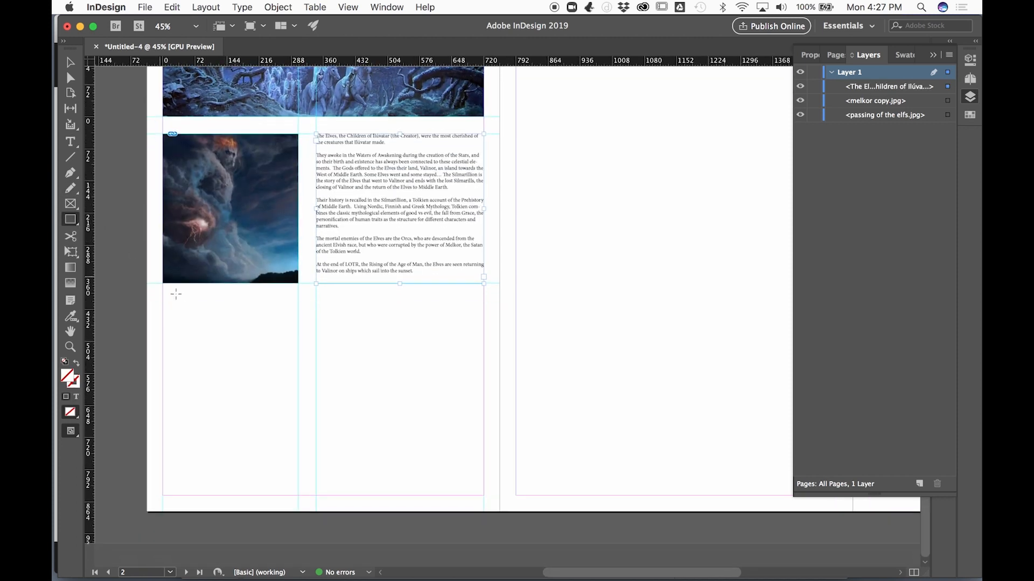
pyautogui.moveTo(90, 60); pyautogui.dragTo(162, 285)
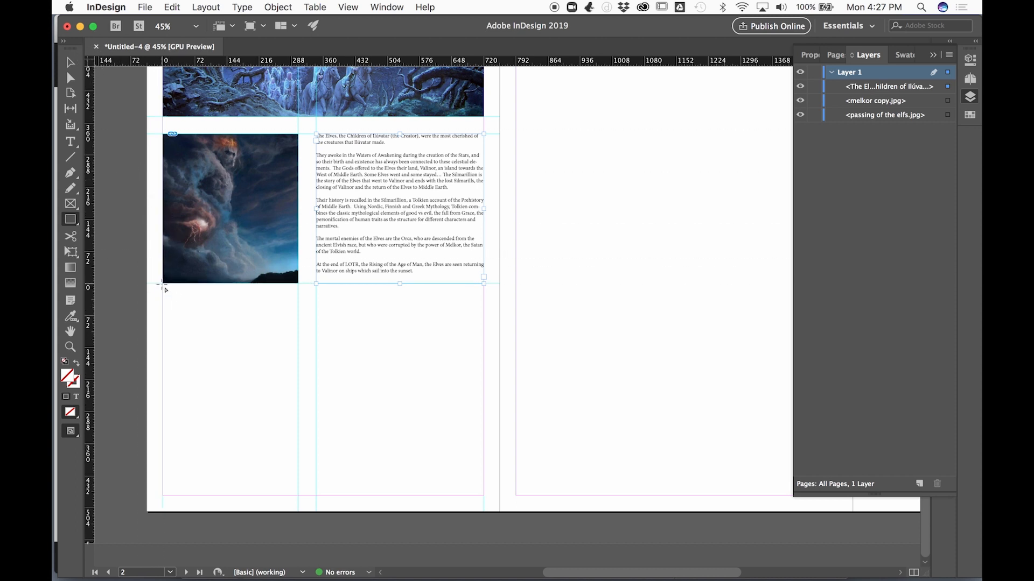
pyautogui.moveTo(135, 64); pyautogui.dragTo(136, 300)
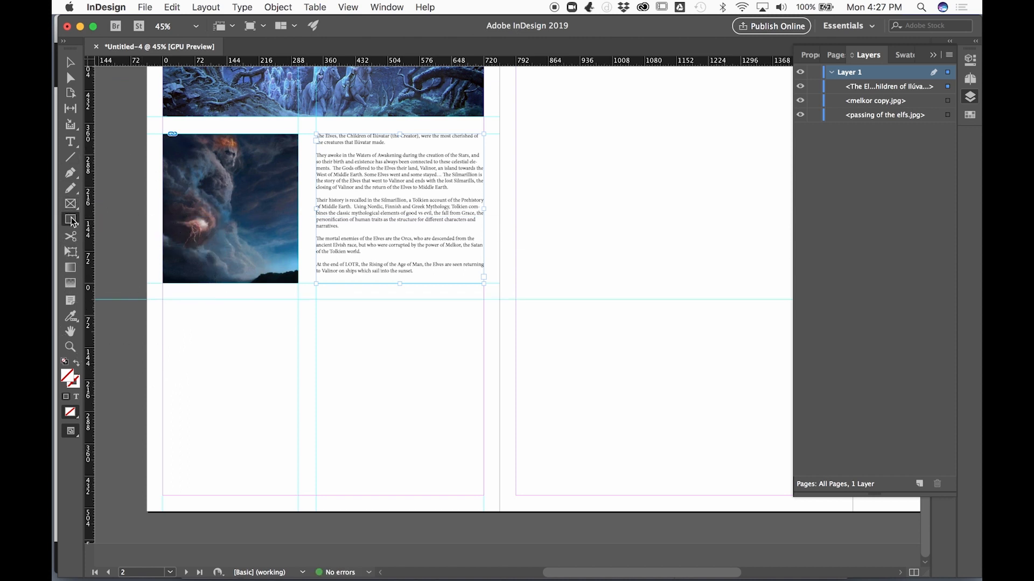
# Draw a rectangle frame across the first page from the new guide to the bottom margin, between the side margins, and set its content to Unassigned
pyautogui.click(71, 221)
pyautogui.click(71, 204)
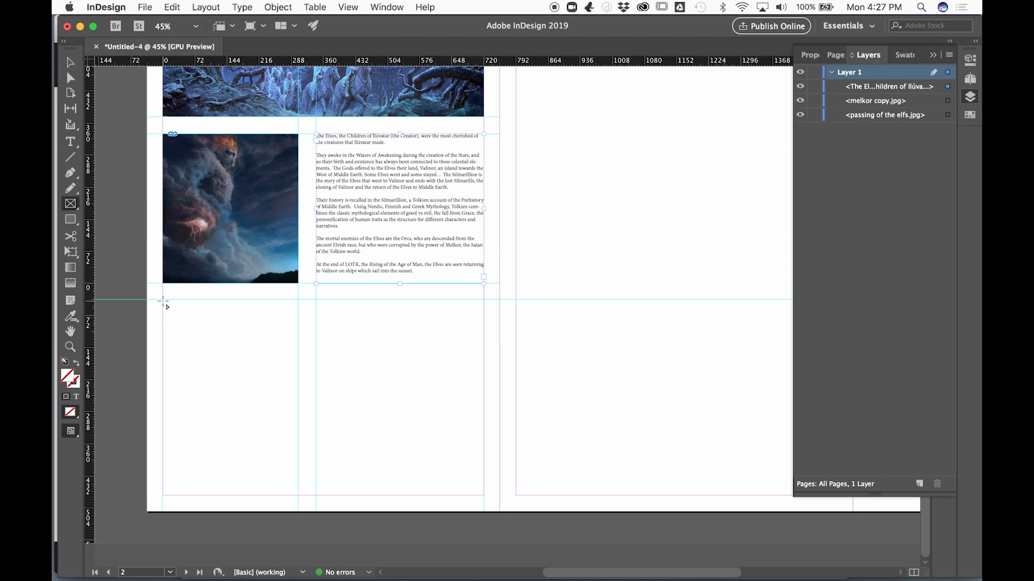
pyautogui.moveTo(163, 301); pyautogui.dragTo(483, 496)
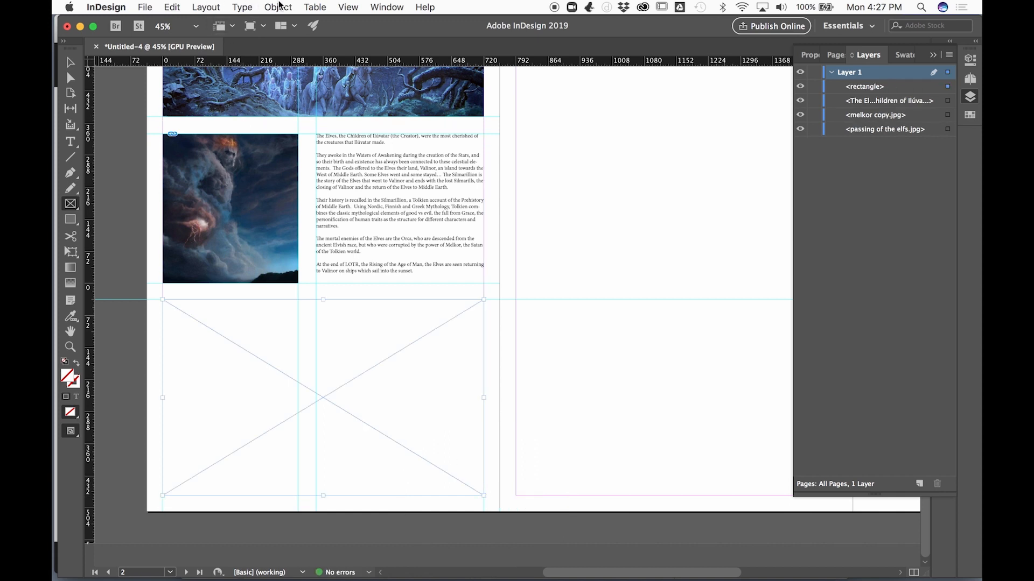
pyautogui.click(278, 7)
pyautogui.moveTo(323, 245)
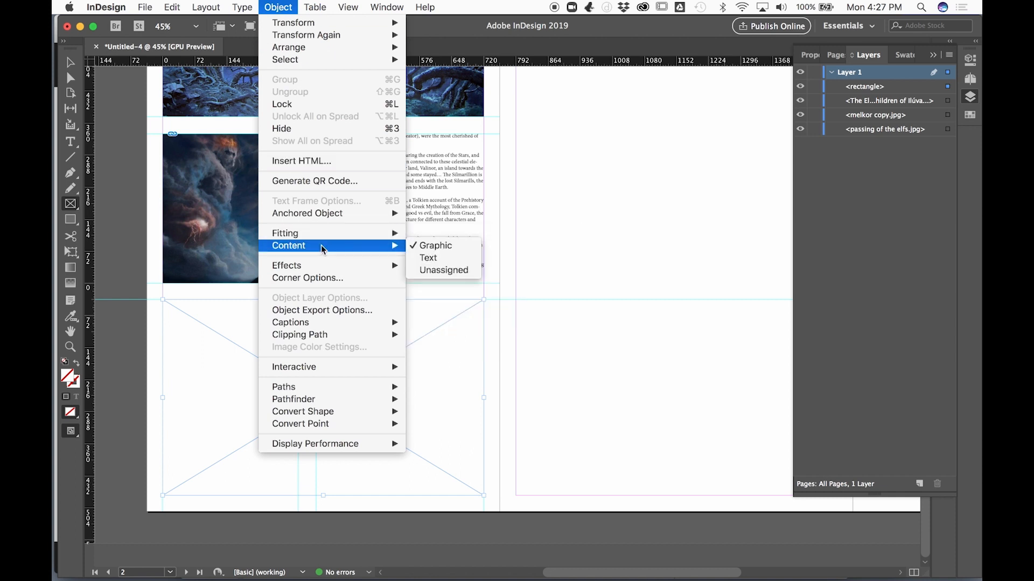
pyautogui.click(427, 271)
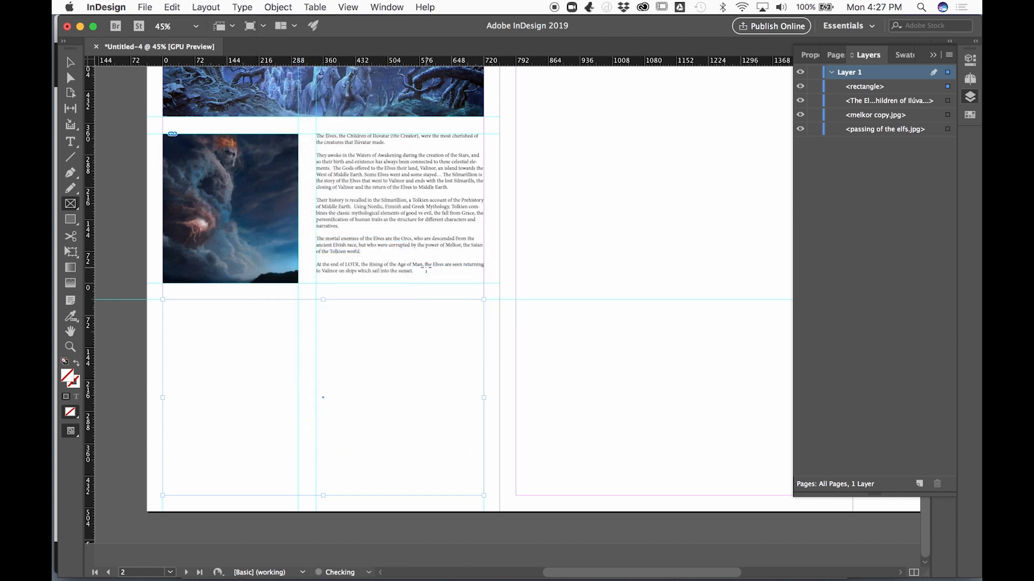
# Place Elve court copy.jpg in the bottom frame and apply Fit Content Proportionally
pyautogui.click(145, 7)
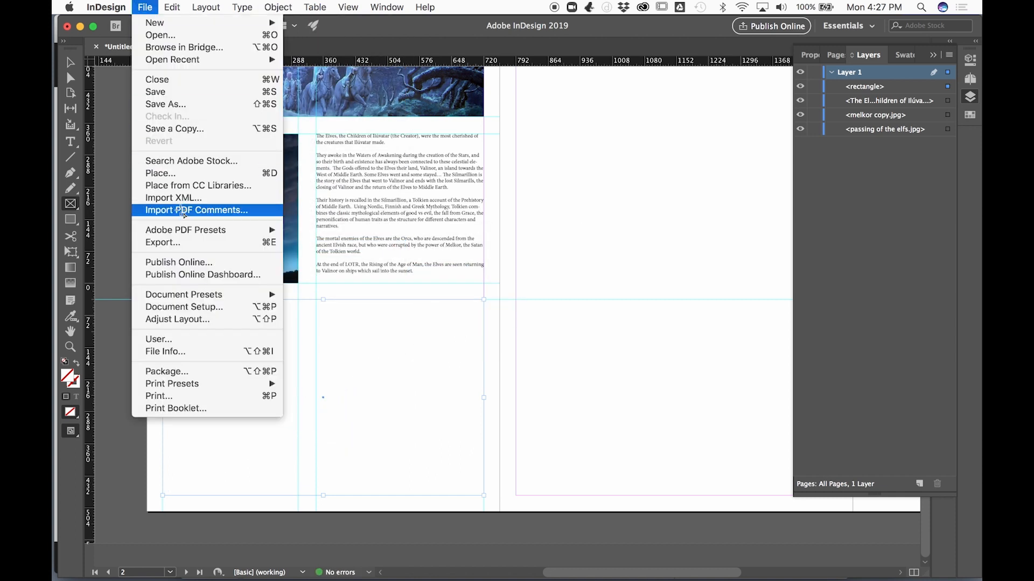
pyautogui.click(170, 176)
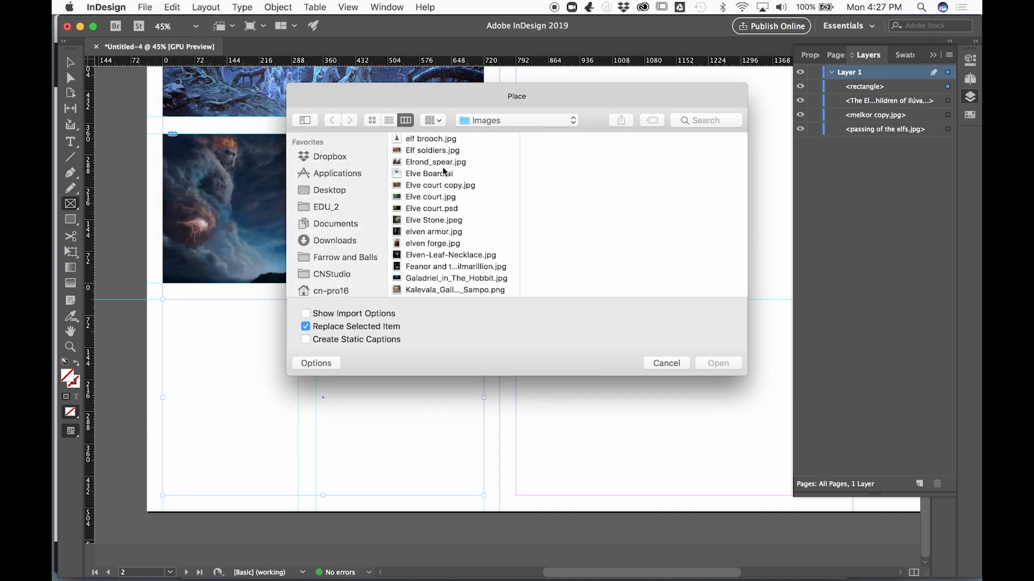
pyautogui.click(438, 186)
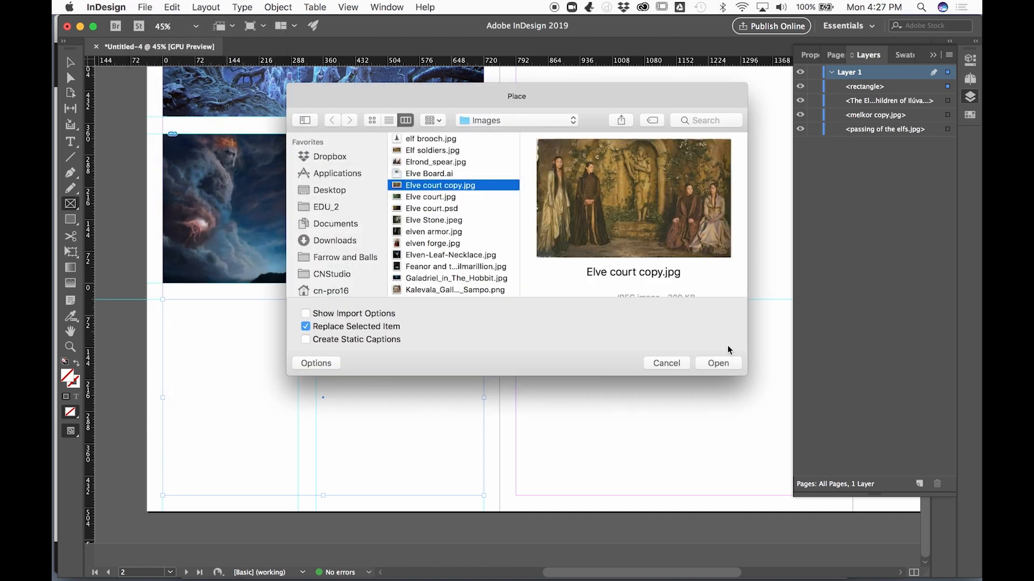
pyautogui.click(719, 364)
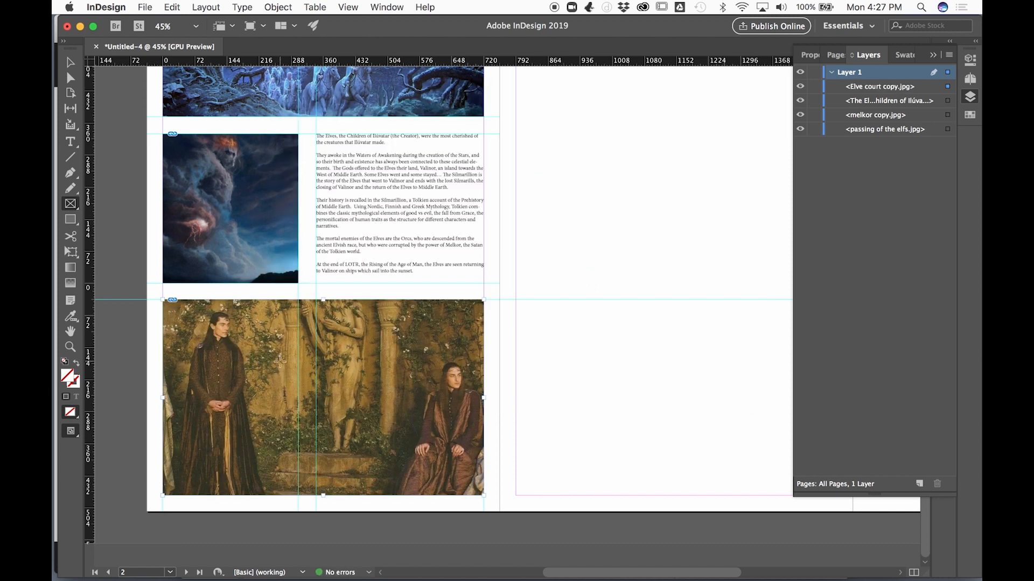
pyautogui.rightClick(280, 361)
pyautogui.moveTo(309, 373)
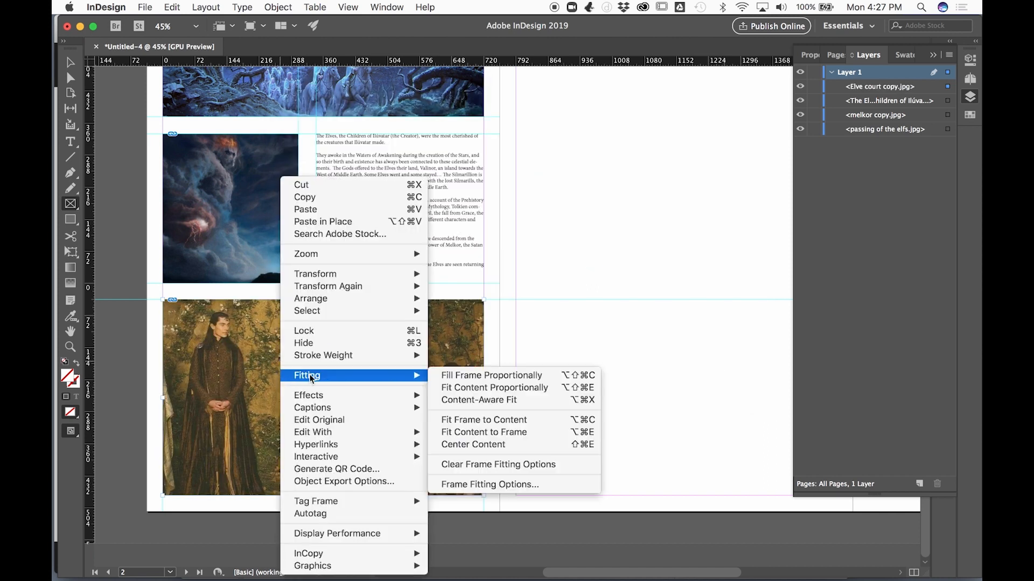
pyautogui.click(460, 388)
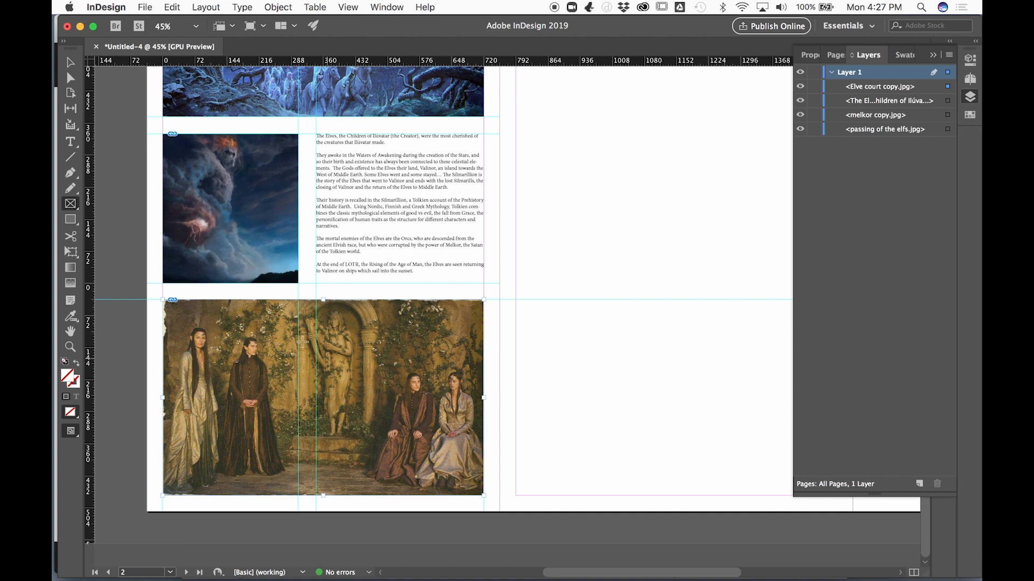
# Show the document's links and open Elve court copy.jpg for editing with Adobe Photoshop CC 2019
pyautogui.click(70, 62)
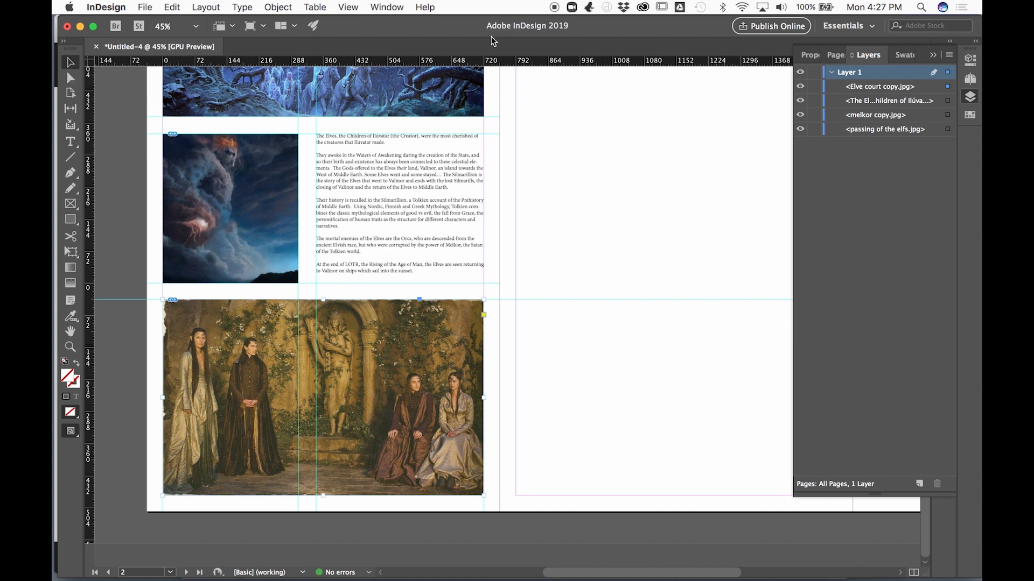
pyautogui.click(387, 6)
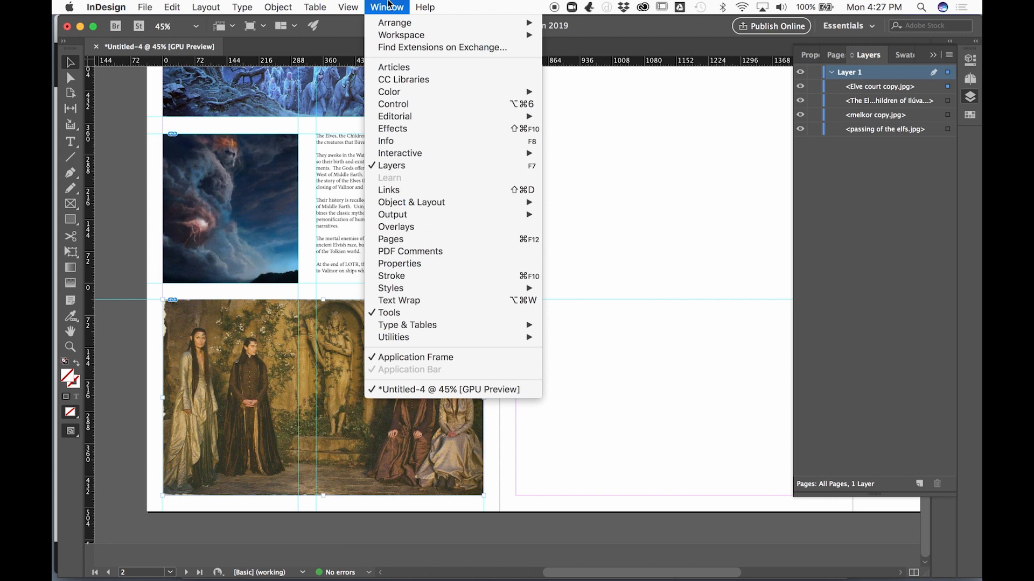
pyautogui.click(396, 189)
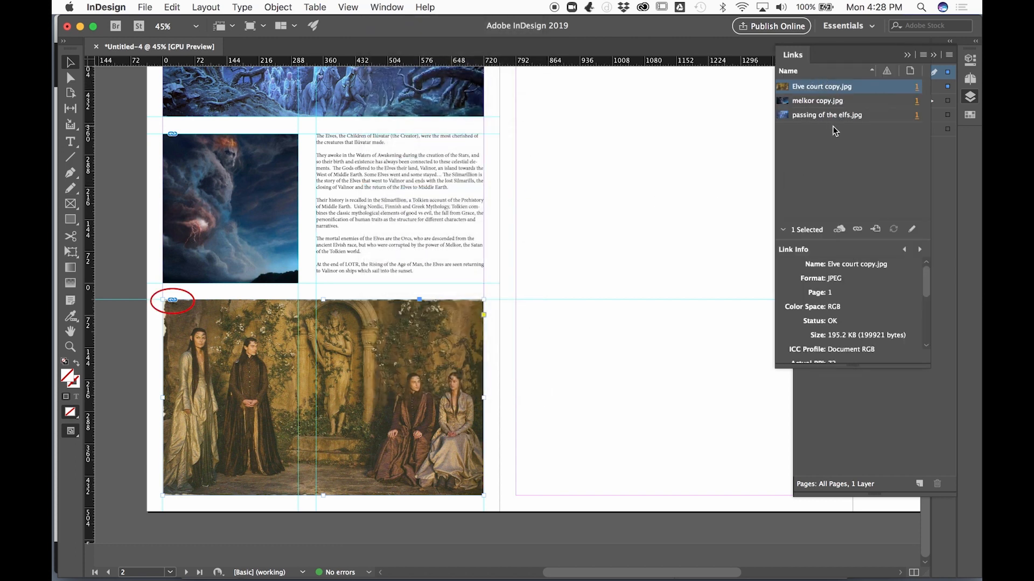
pyautogui.rightClick(816, 94)
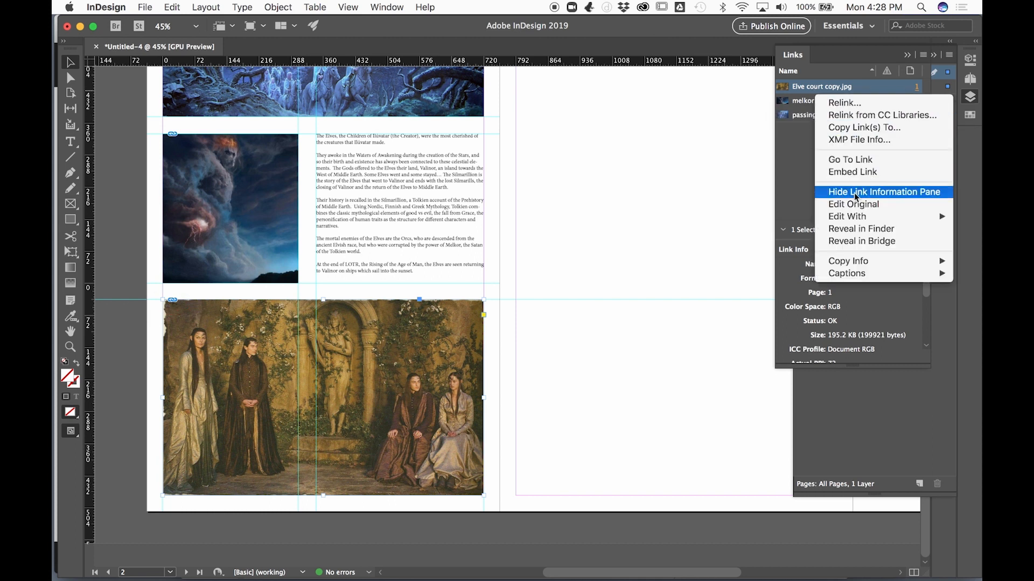
pyautogui.moveTo(856, 217)
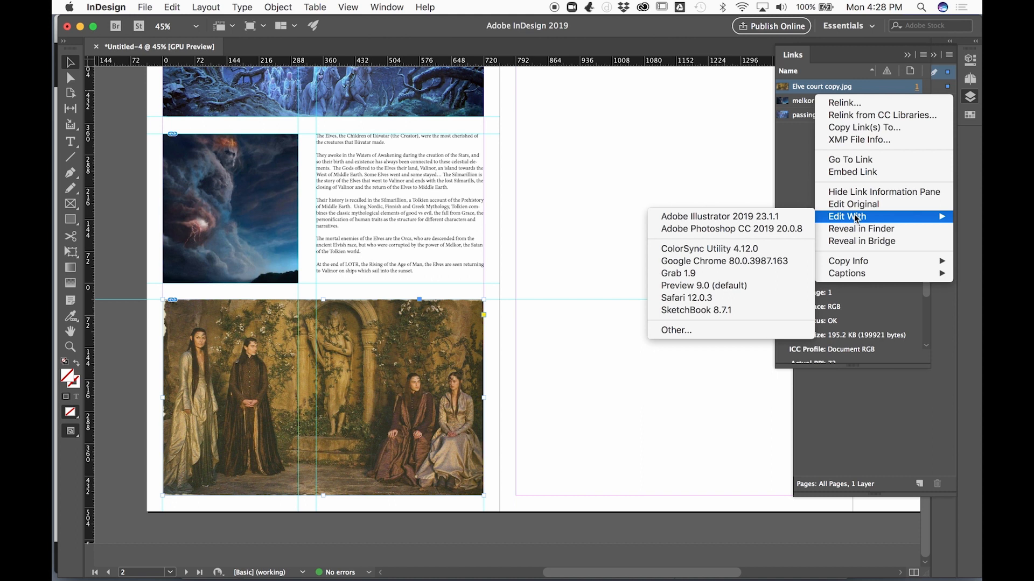
pyautogui.click(798, 228)
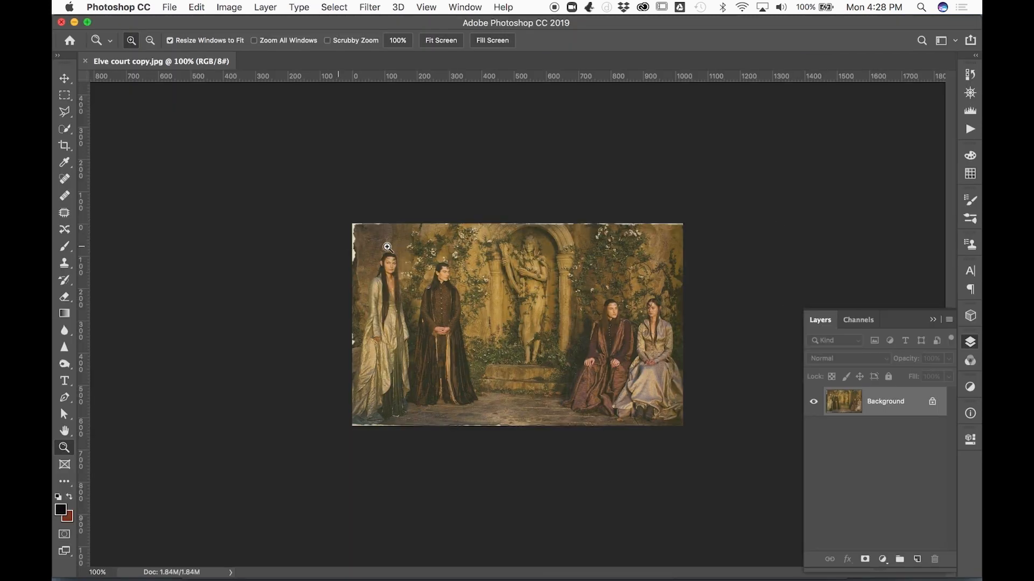
# Heal the worn left edge, upper-left corner and bottom edge of the picture with a 76 px Spot Healing Brush
pyautogui.moveTo(367, 247); pyautogui.dragTo(367, 246)
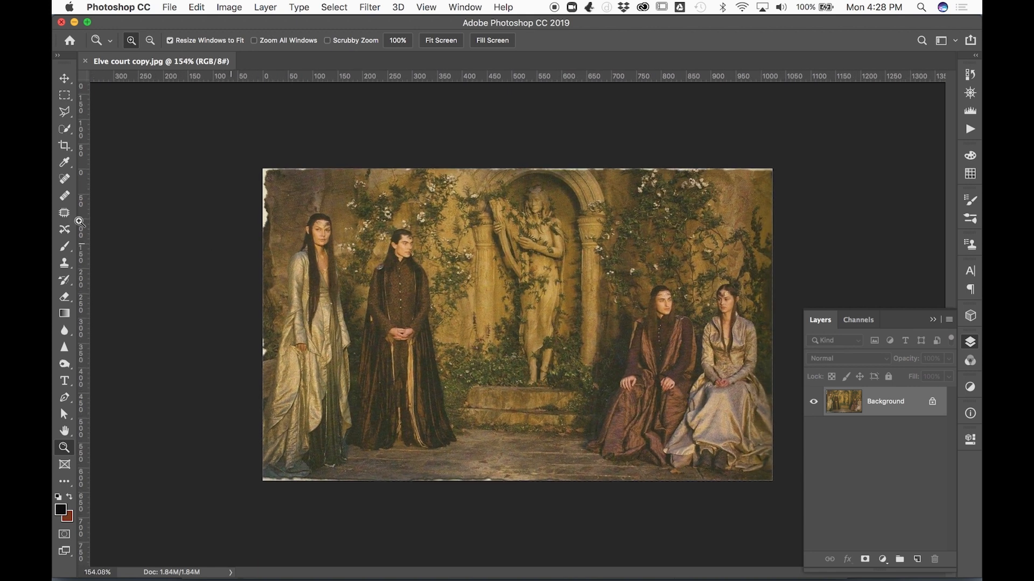
pyautogui.click(64, 179)
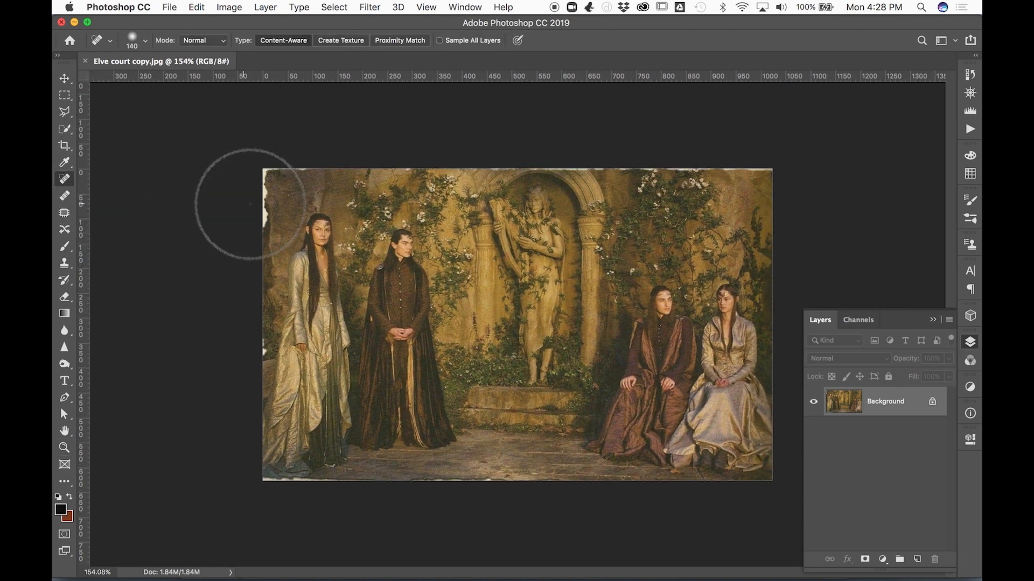
pyautogui.click(145, 41)
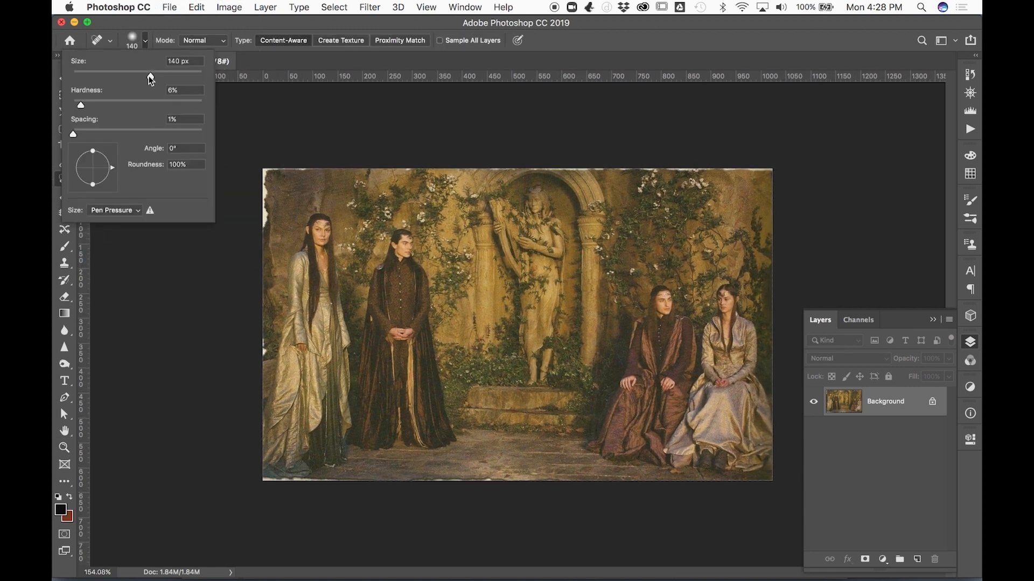
pyautogui.click(122, 77)
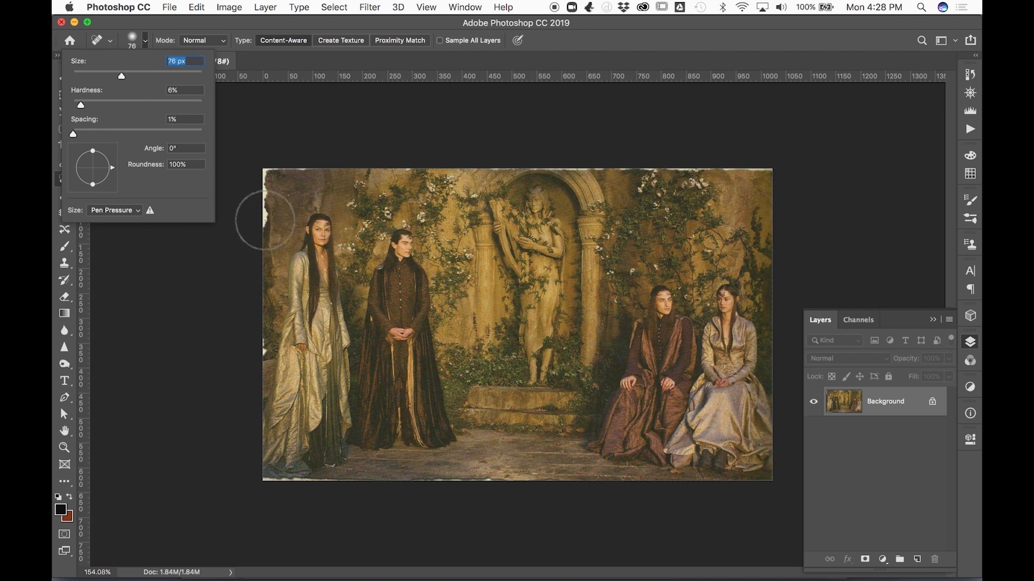
pyautogui.moveTo(267, 237); pyautogui.dragTo(263, 172)
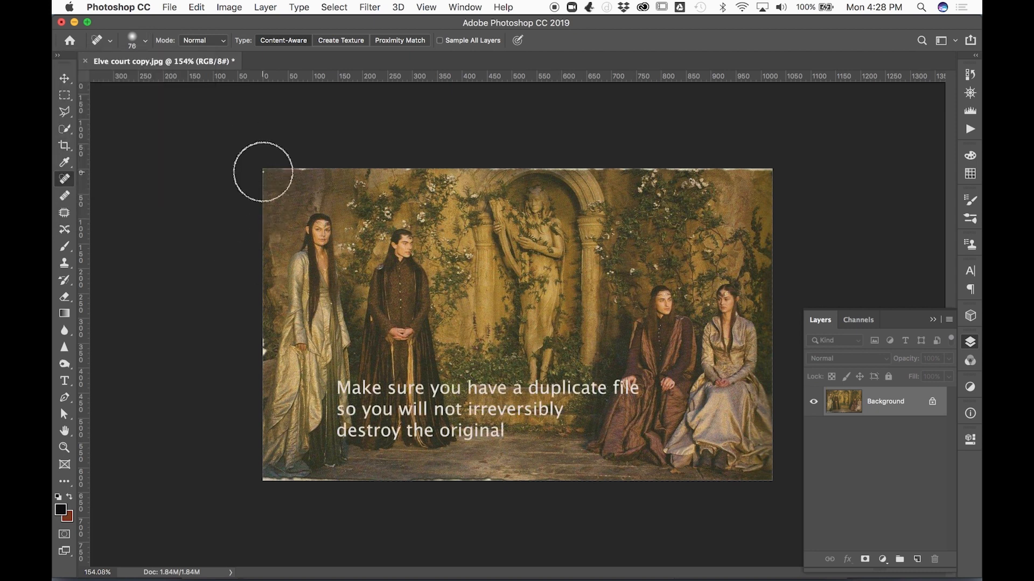
pyautogui.moveTo(313, 168); pyautogui.dragTo(311, 168)
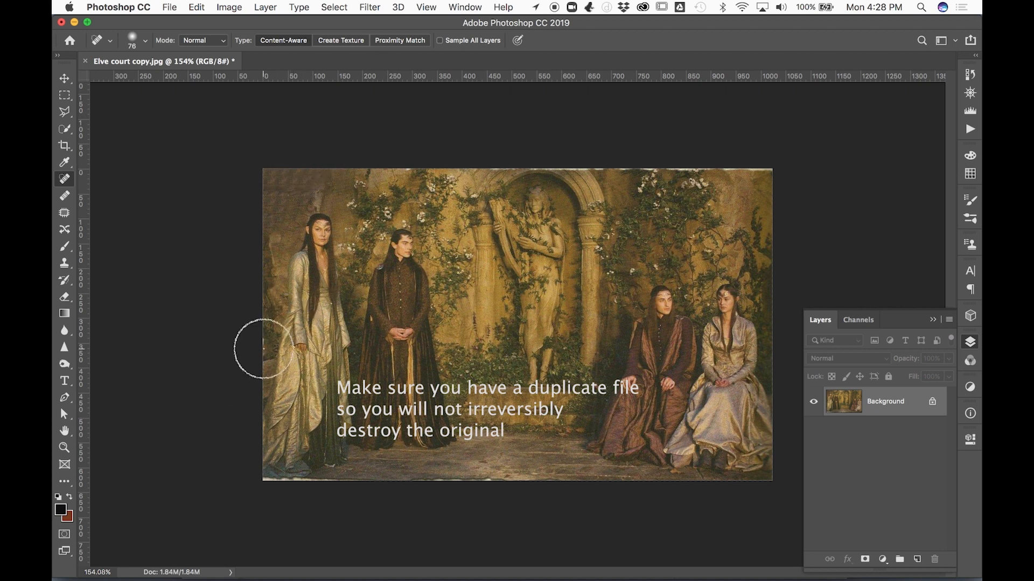
pyautogui.moveTo(261, 469)
pyautogui.mouseDown()
pyautogui.moveTo(403, 491)
pyautogui.moveTo(402, 482)
pyautogui.moveTo(501, 480)
pyautogui.mouseUp()
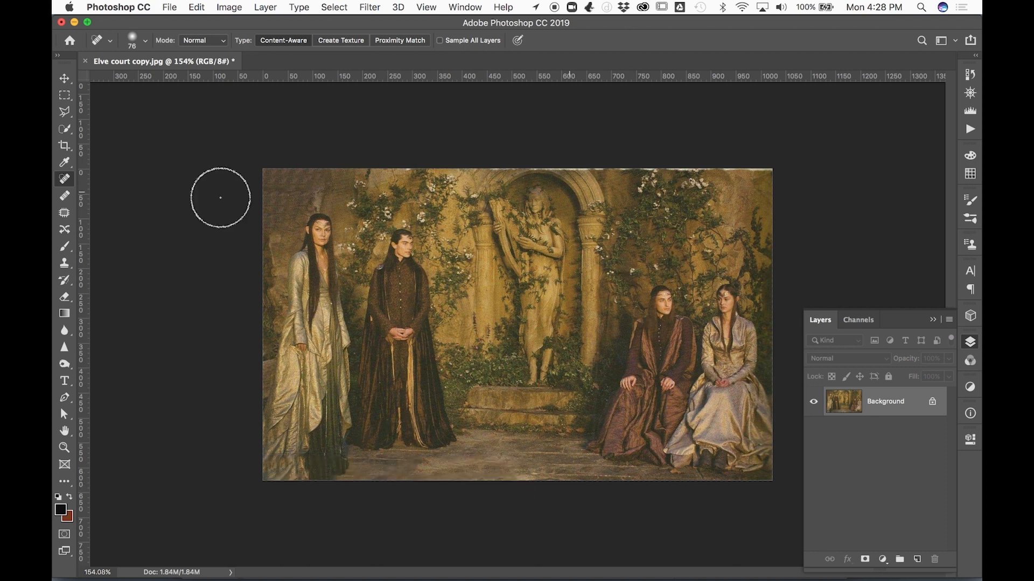
# Reduce the Spot Healing Brush to 42 px and heal the worn top edge from the statue's arch to the right corner
pyautogui.click(144, 40)
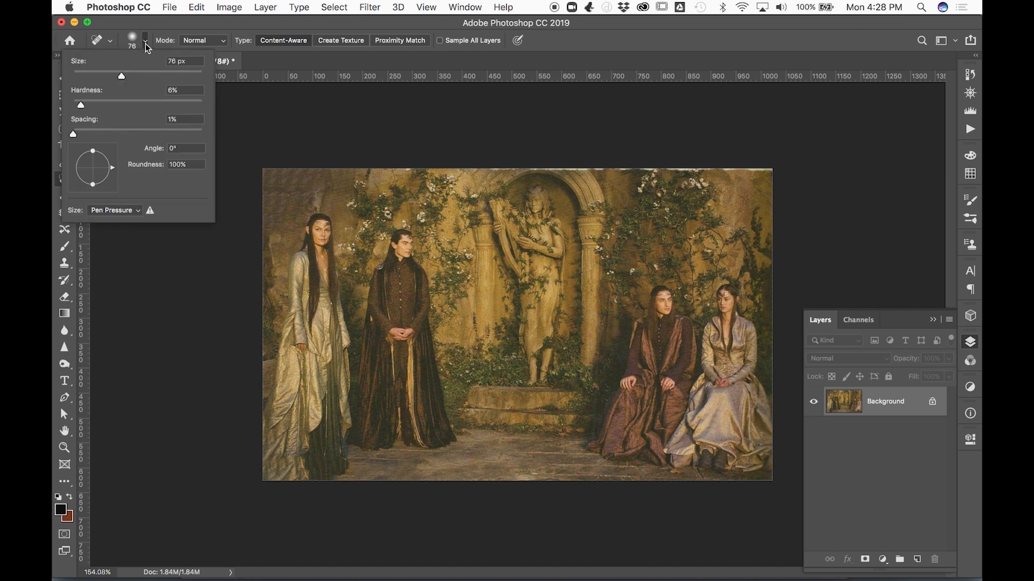
pyautogui.click(102, 76)
pyautogui.click(507, 167)
pyautogui.moveTo(507, 168); pyautogui.dragTo(789, 170)
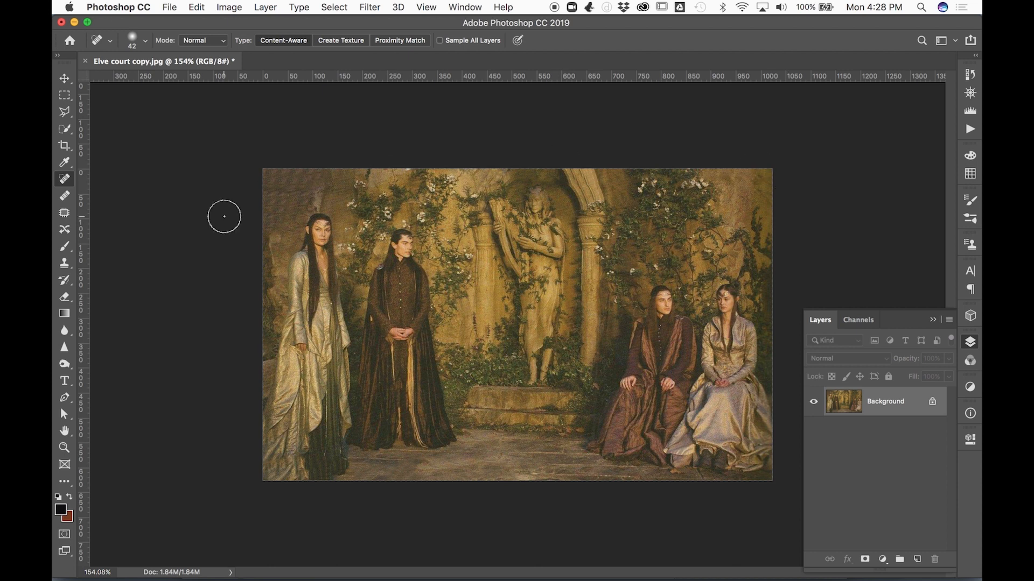
# Apply Color Balance with midtones -17, 0, +16, highlights 0, 0, -19 and shadows 0, 0, +27
pyautogui.press('super+b')
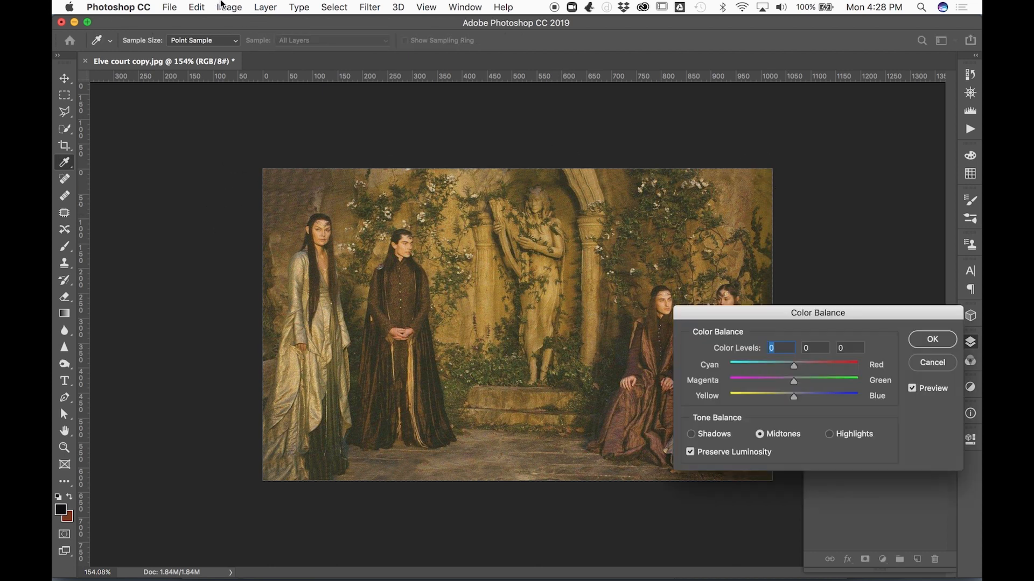
pyautogui.moveTo(794, 366); pyautogui.dragTo(805, 399)
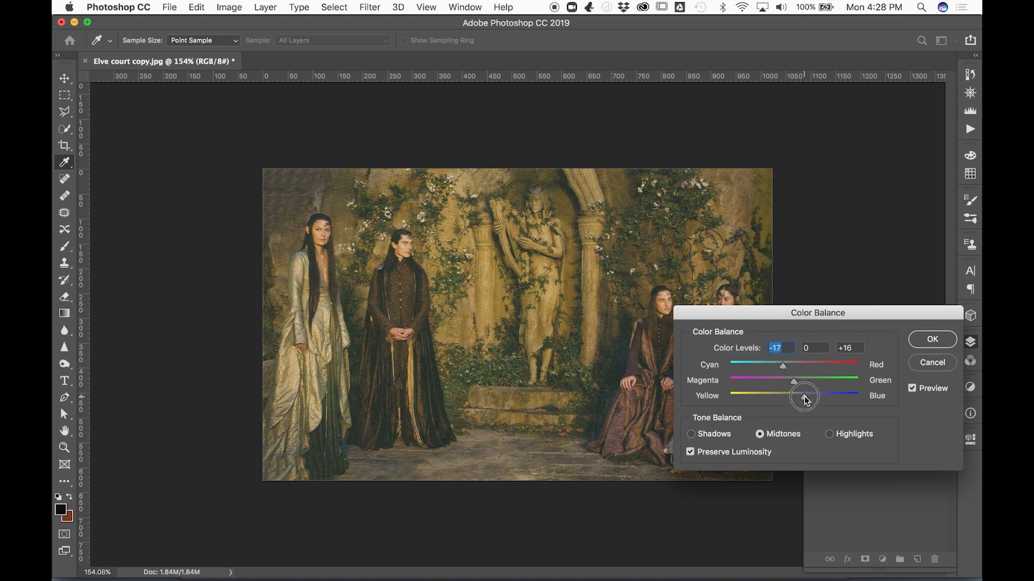
pyautogui.click(827, 434)
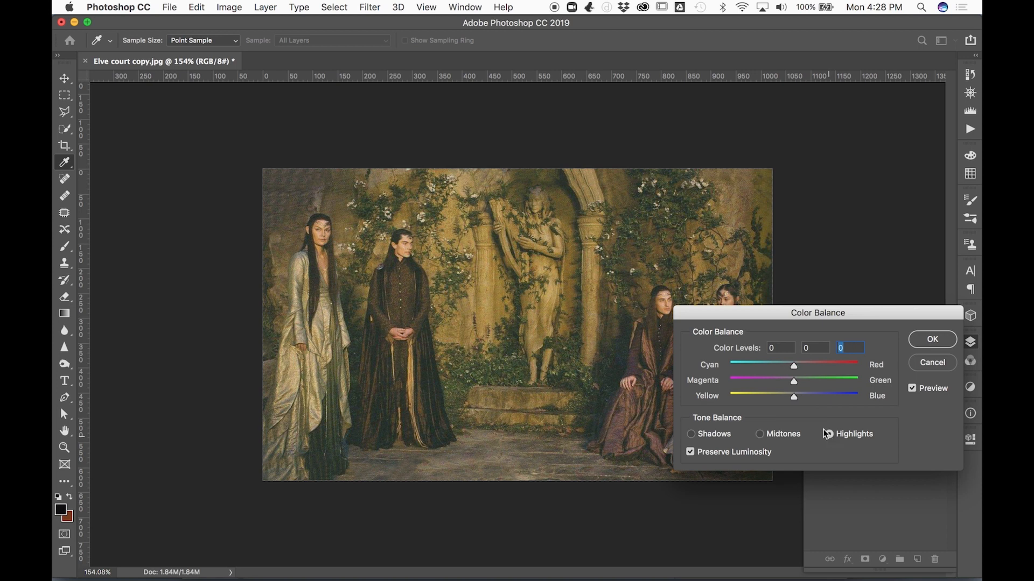
pyautogui.moveTo(797, 403)
pyautogui.mouseDown()
pyautogui.moveTo(773, 402)
pyautogui.moveTo(782, 398)
pyautogui.mouseUp()
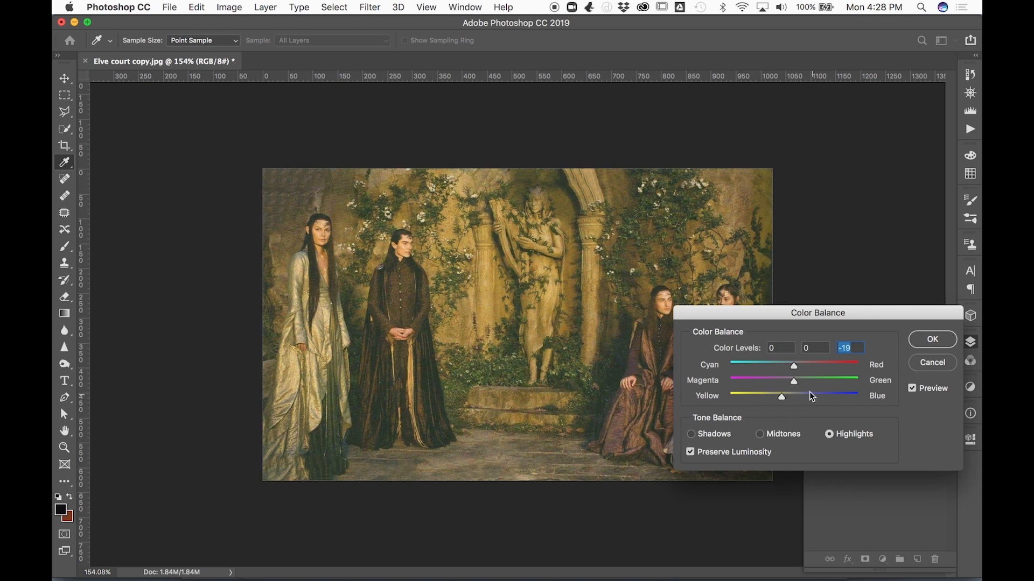
pyautogui.click(691, 435)
pyautogui.moveTo(794, 400); pyautogui.dragTo(811, 398)
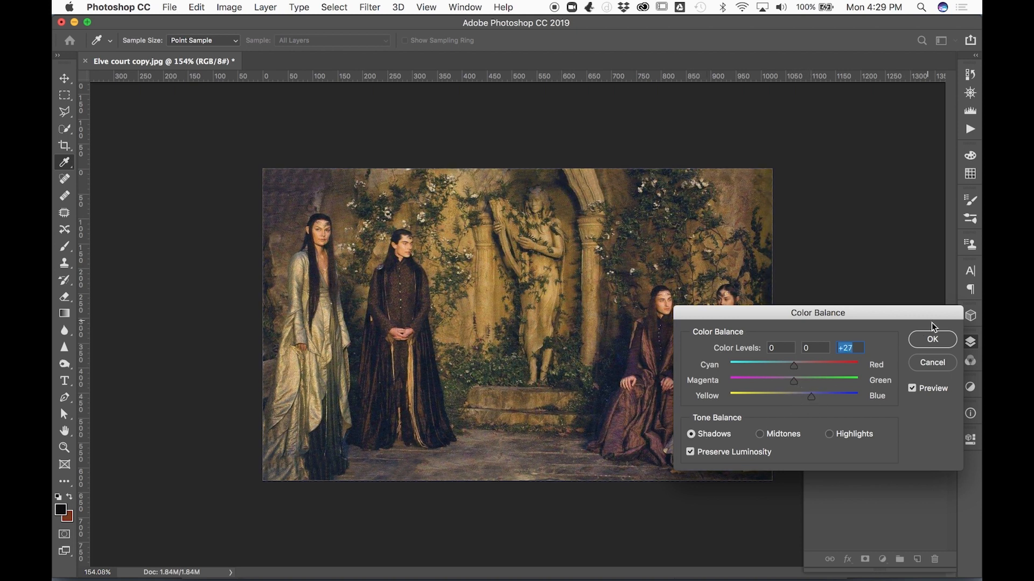
pyautogui.click(931, 339)
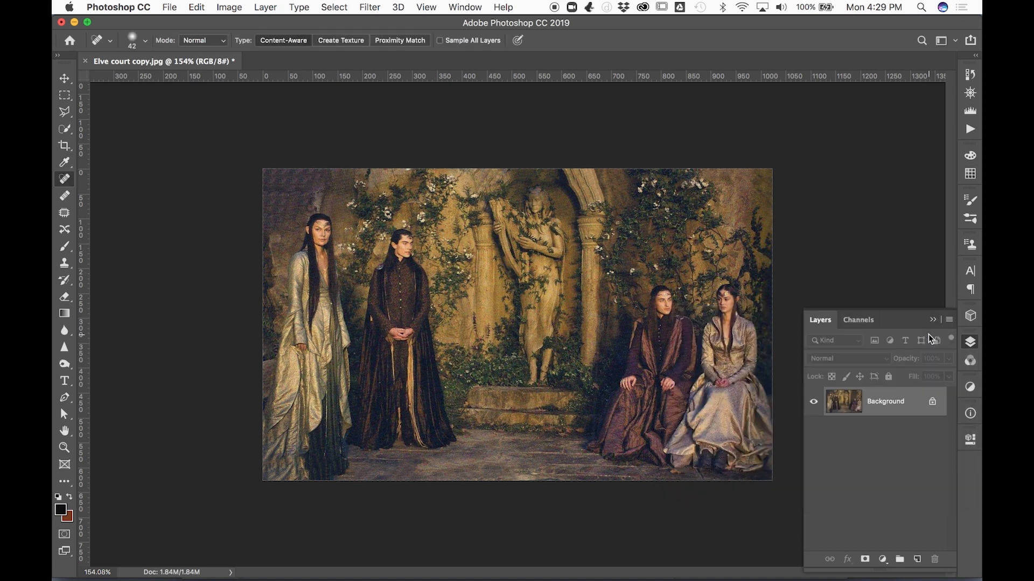
# Save the retouched JPEG at Maximum quality 12, Progressive with 3 scans, and switch to InDesign to update its placed link
pyautogui.press('super+s')
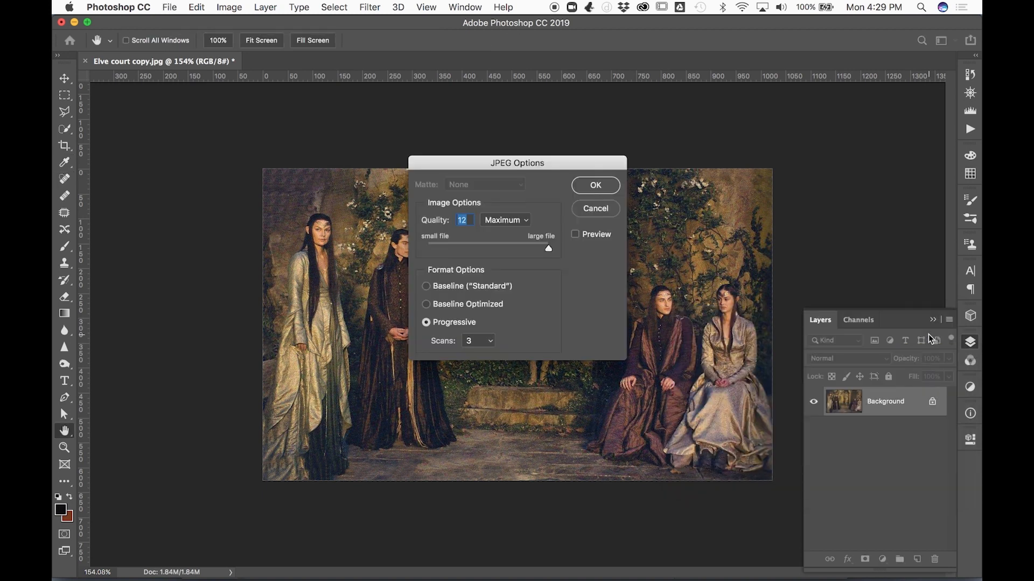
pyautogui.click(587, 191)
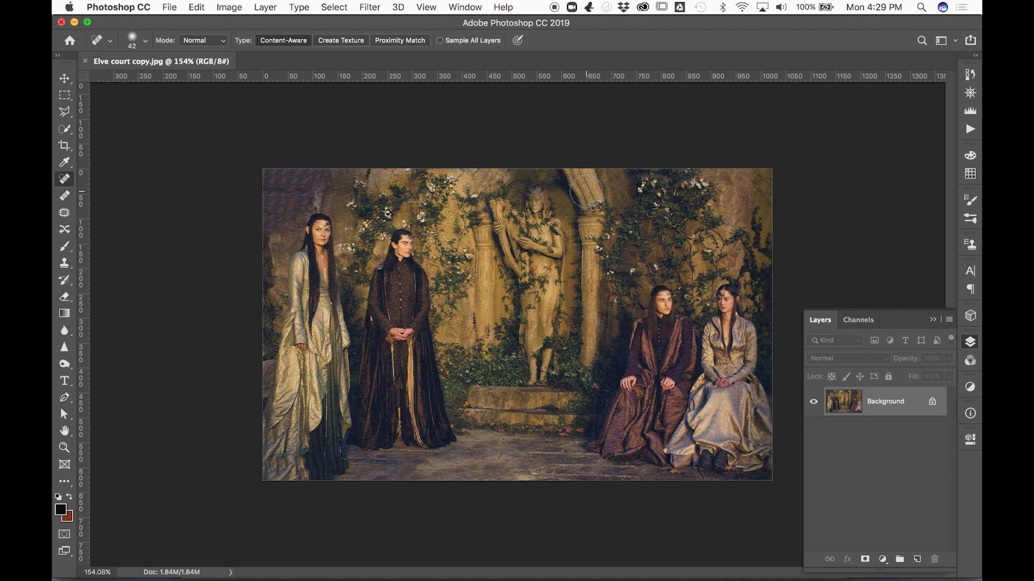
pyautogui.moveTo(459, 564)
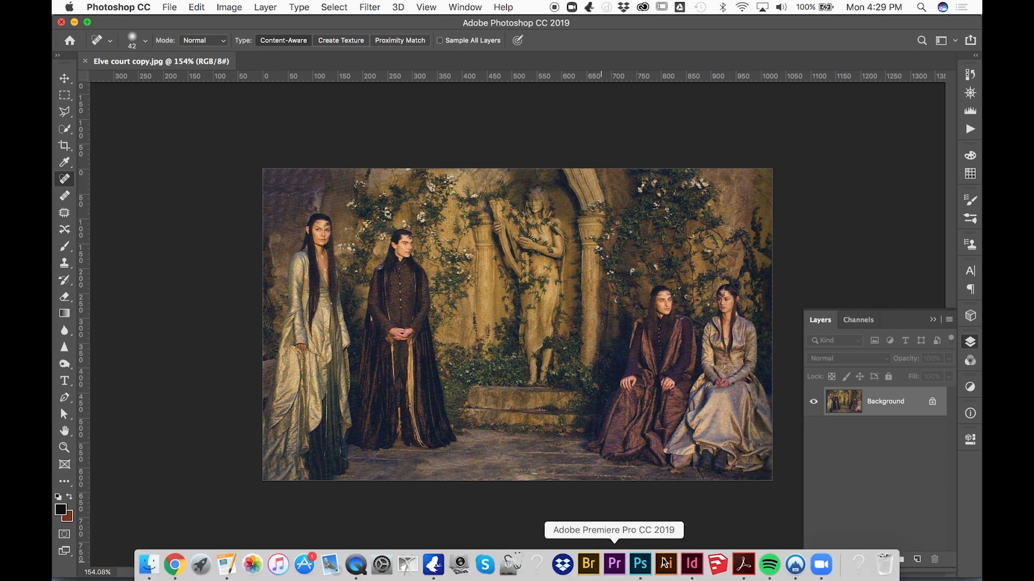
pyautogui.click(690, 563)
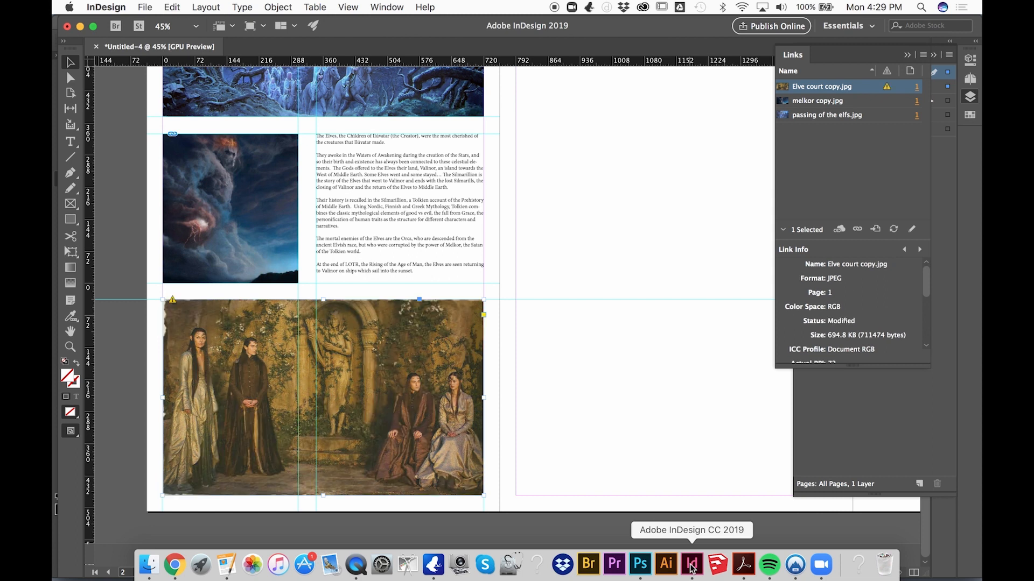
pyautogui.click(172, 7)
pyautogui.click(183, 36)
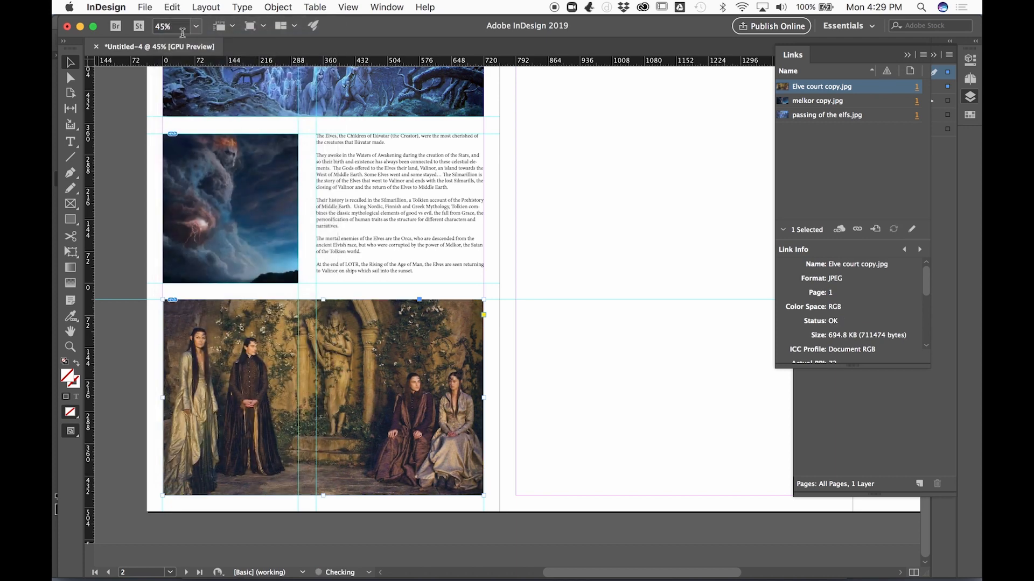